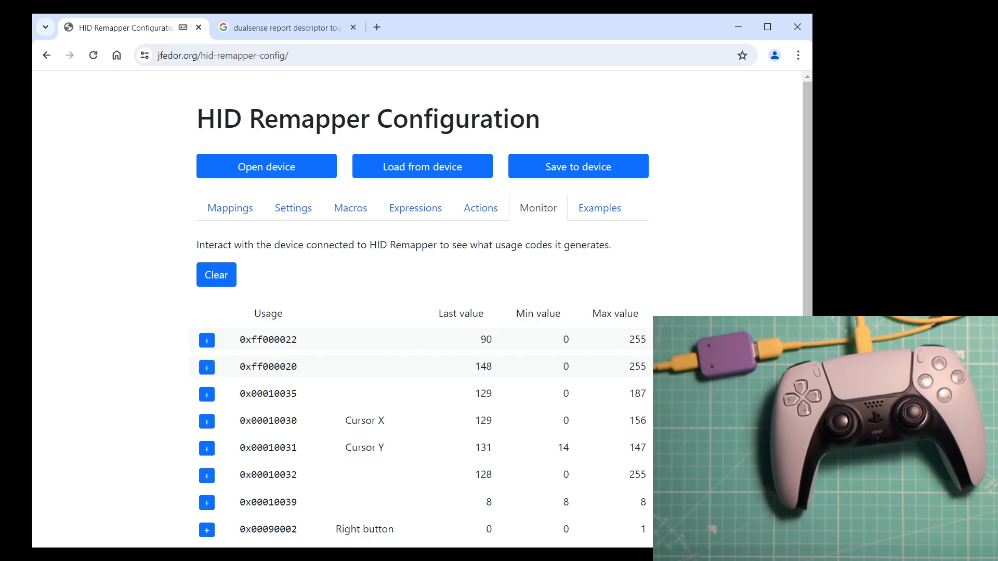
Step: Add a blank custom usage entry in the HID Remapper settings
{"action": "left_click", "coordinate": [286, 212]}
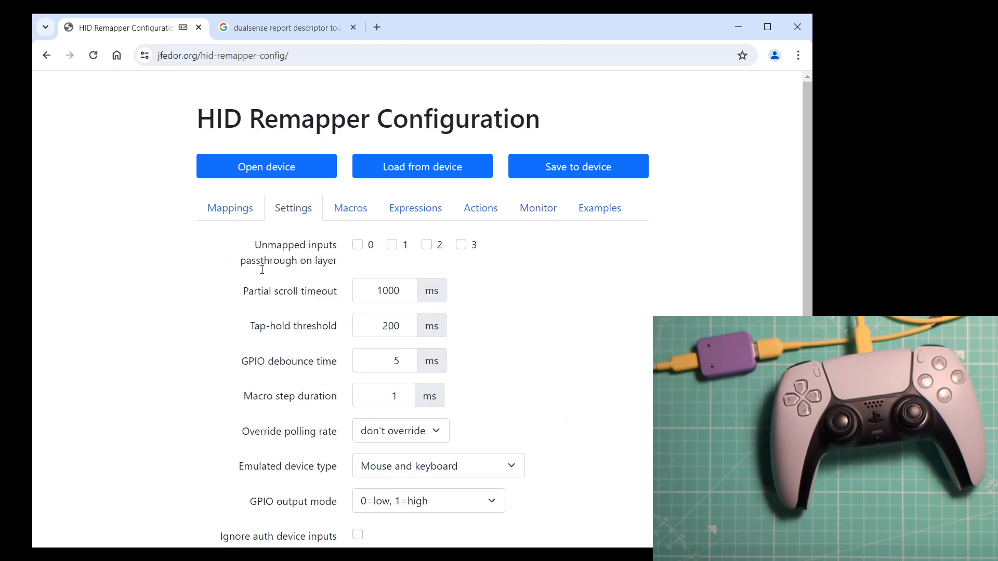
{"action": "scroll", "coordinate": [189, 423], "scroll_direction": "down", "scroll_amount": 4}
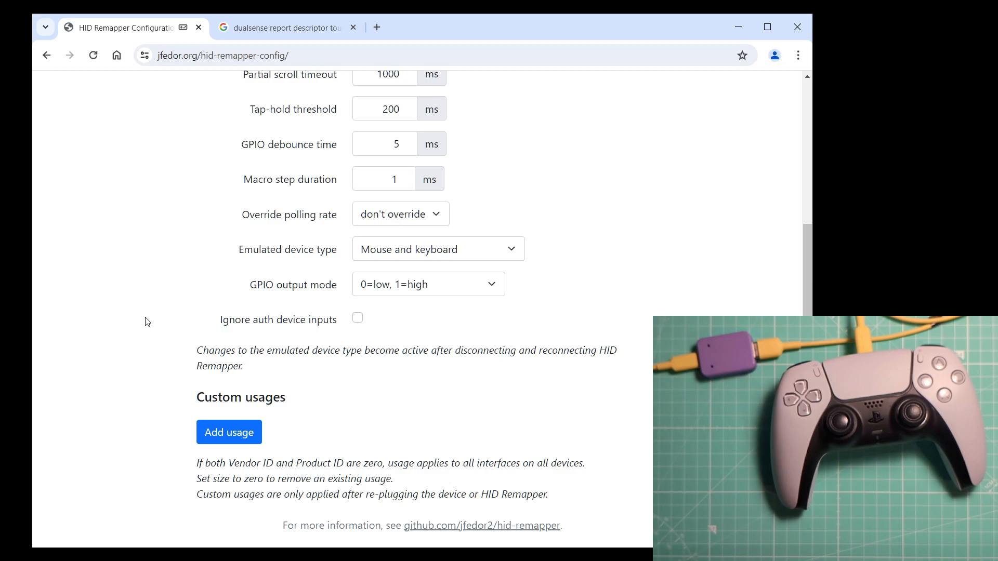
{"action": "left_click", "coordinate": [226, 436]}
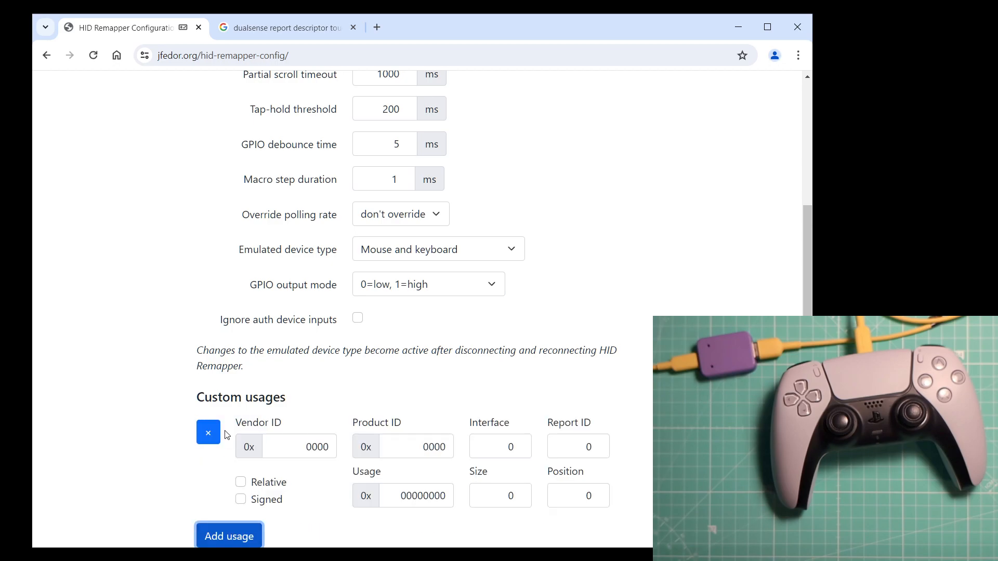
{"action": "scroll", "coordinate": [134, 370], "scroll_direction": "down", "scroll_amount": 2}
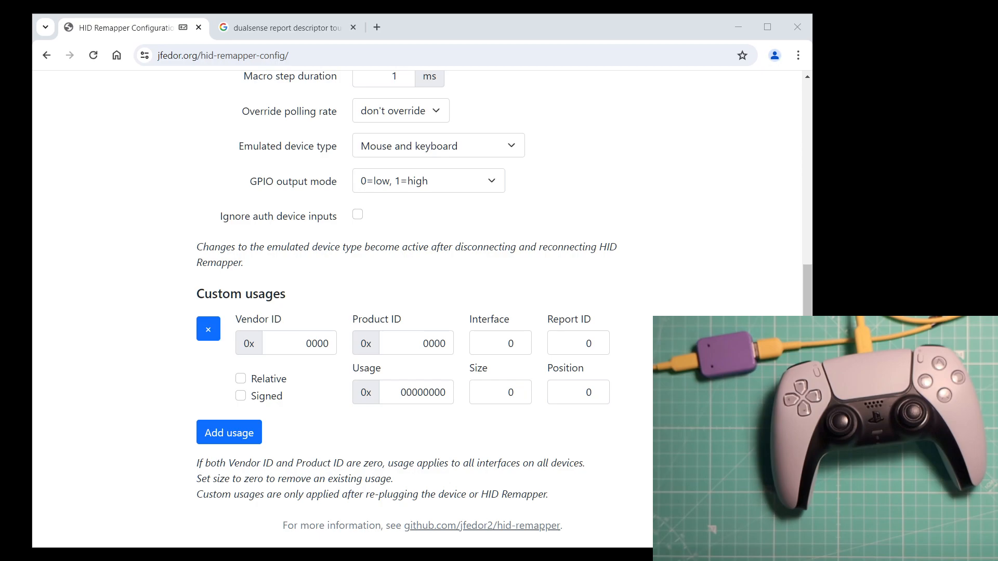
Step: Open the Sony DualSense article on the Game Controller Collective Wiki and go to its Input Reports section
{"action": "left_click", "coordinate": [319, 37]}
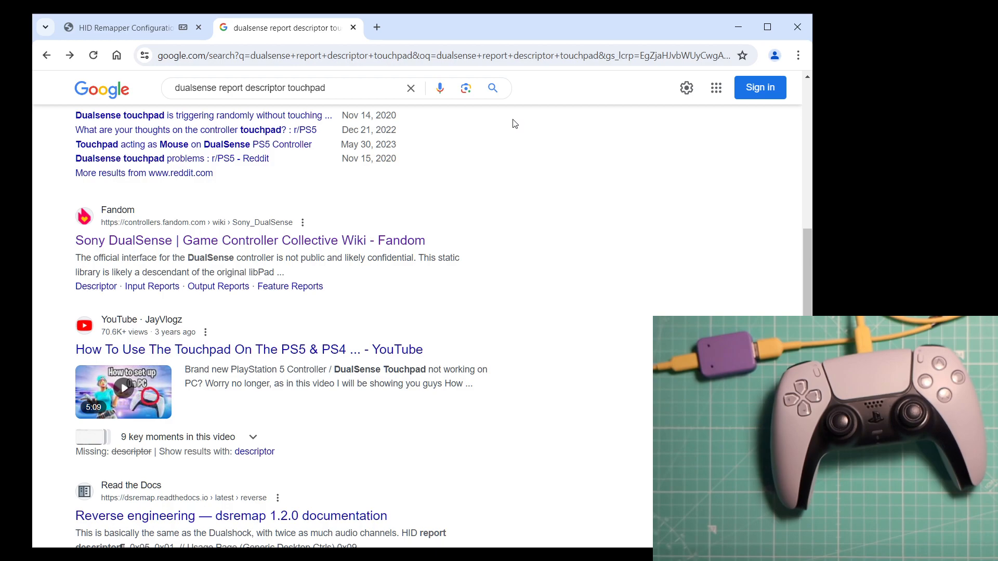
{"action": "left_click", "coordinate": [411, 240]}
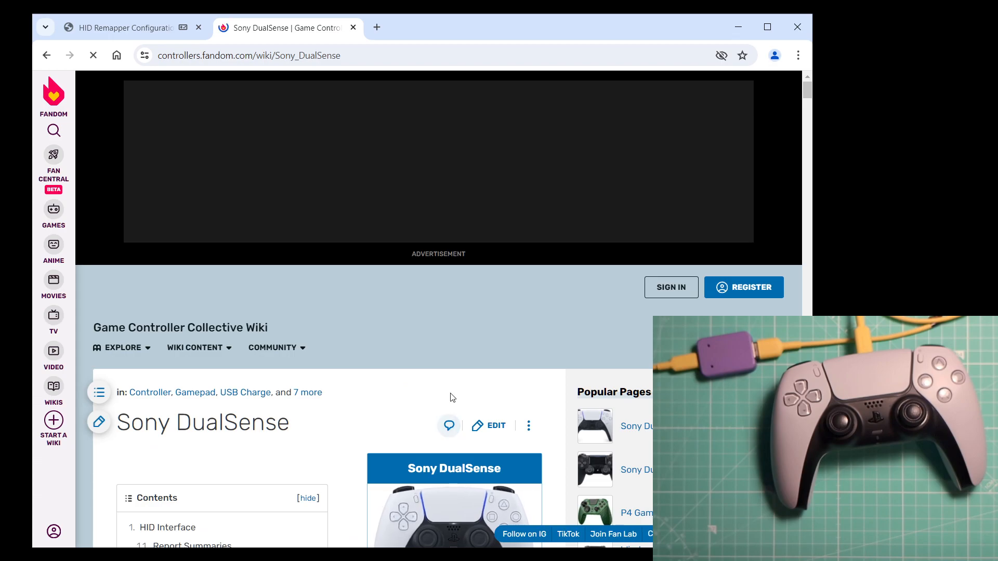
{"action": "scroll", "coordinate": [430, 328], "scroll_direction": "down", "scroll_amount": 2}
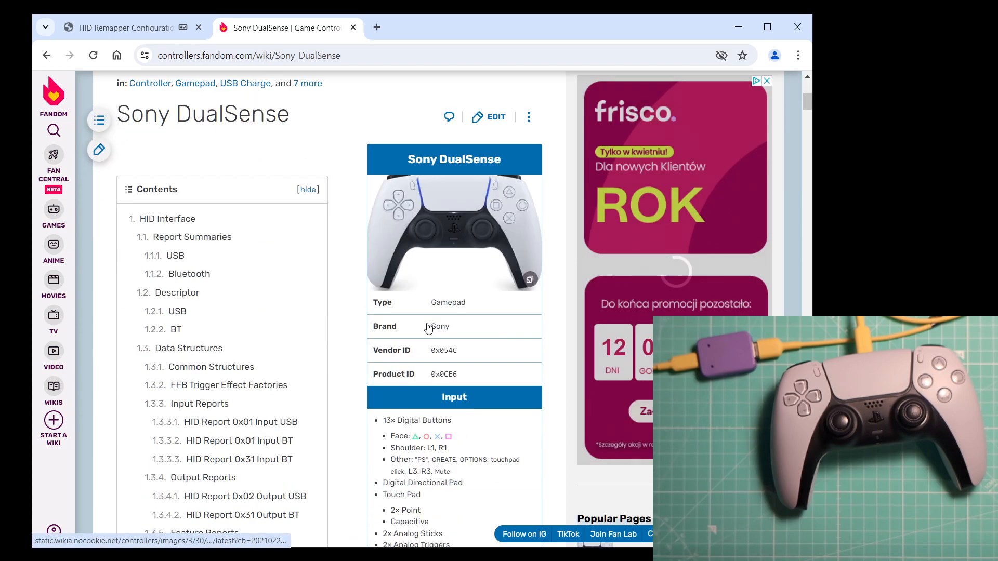
{"action": "scroll", "coordinate": [430, 329], "scroll_direction": "down", "scroll_amount": 5}
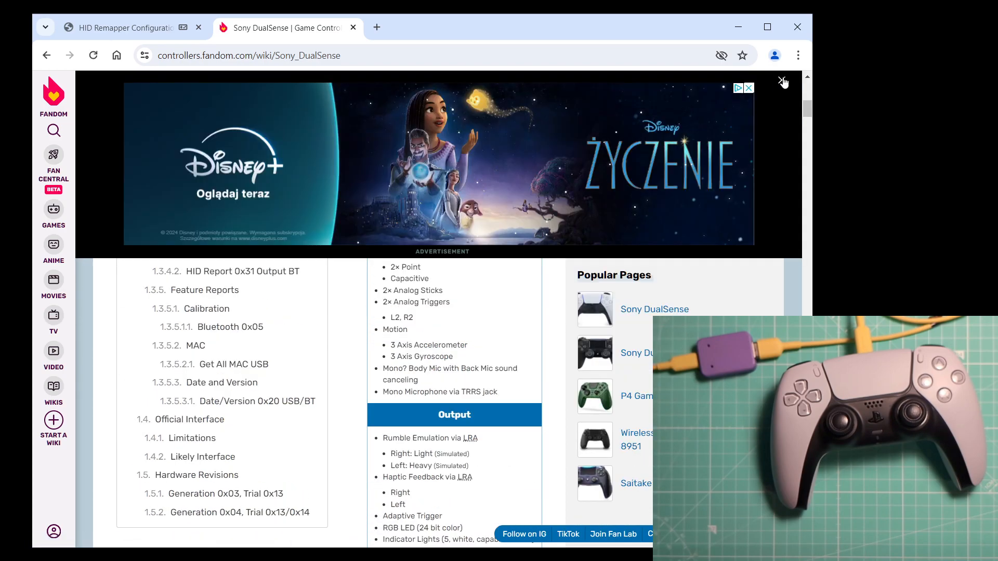
{"action": "left_click", "coordinate": [782, 82]}
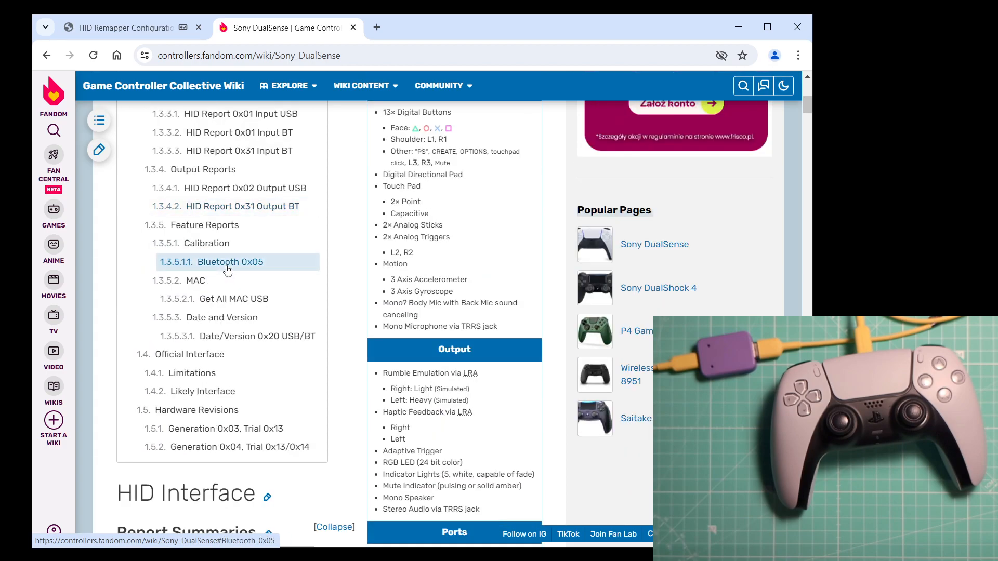
{"action": "scroll", "coordinate": [223, 265], "scroll_direction": "up", "scroll_amount": 3}
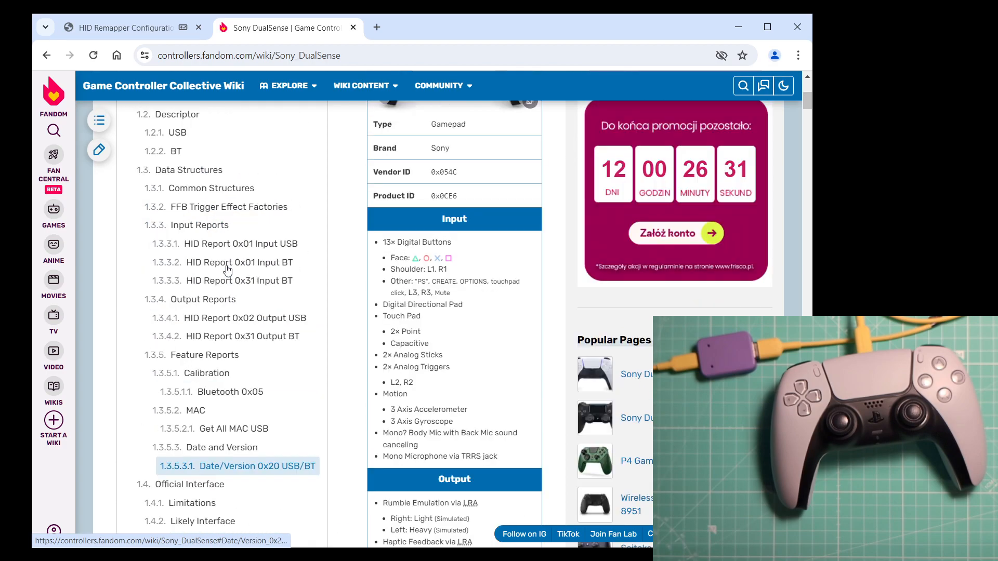
{"action": "left_click", "coordinate": [217, 234]}
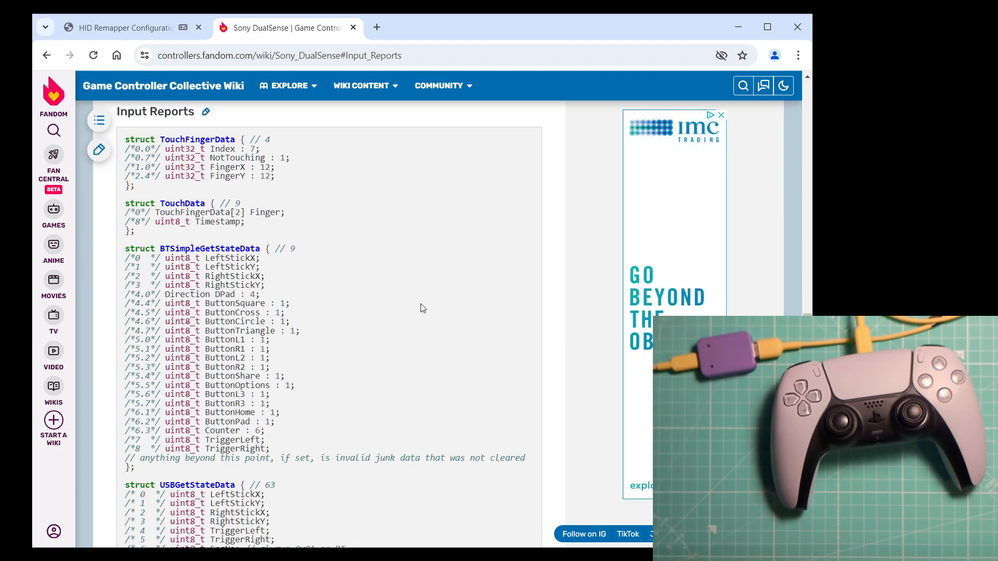
Step: Examine the TouchData offset in the USBGetStateData struct and the finger coordinate fields in TouchFingerData
{"action": "scroll", "coordinate": [423, 309], "scroll_direction": "down", "scroll_amount": 1}
{"action": "scroll", "coordinate": [423, 308], "scroll_direction": "down", "scroll_amount": 4}
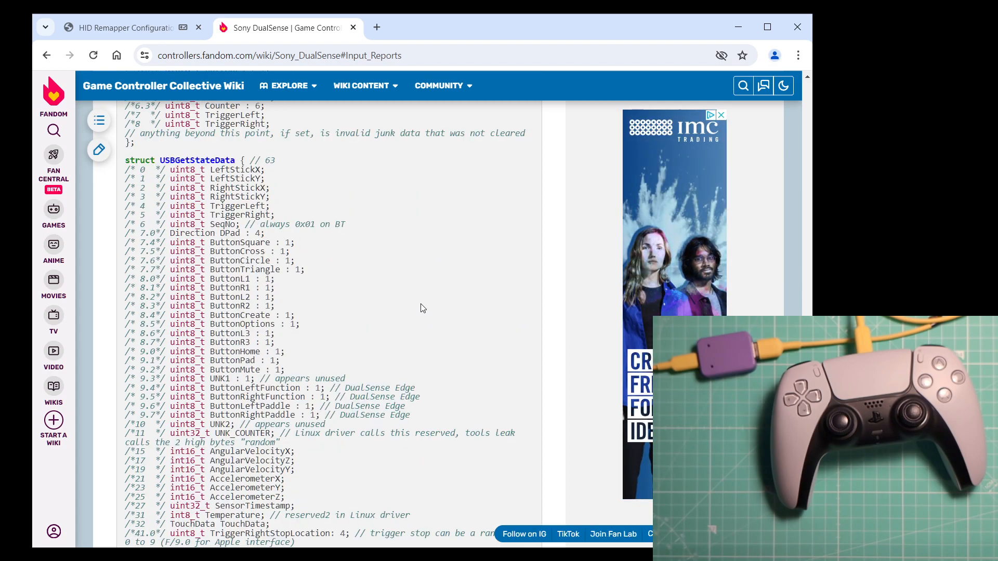
{"action": "scroll", "coordinate": [422, 308], "scroll_direction": "down", "scroll_amount": 1}
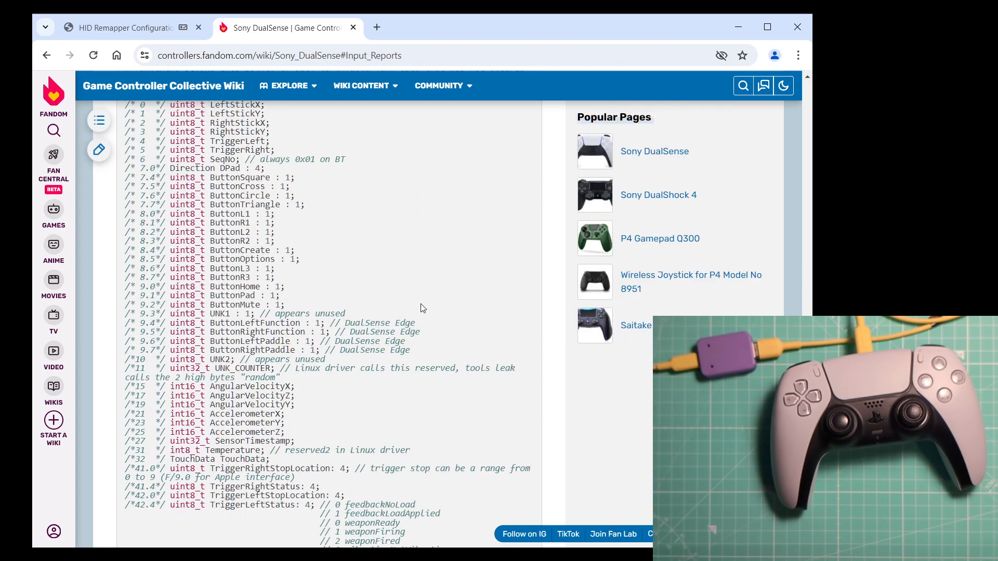
{"action": "scroll", "coordinate": [423, 308], "scroll_direction": "down", "scroll_amount": 2}
{"action": "left_click_drag", "start_coordinate": [134, 329], "coordinate": [322, 328]}
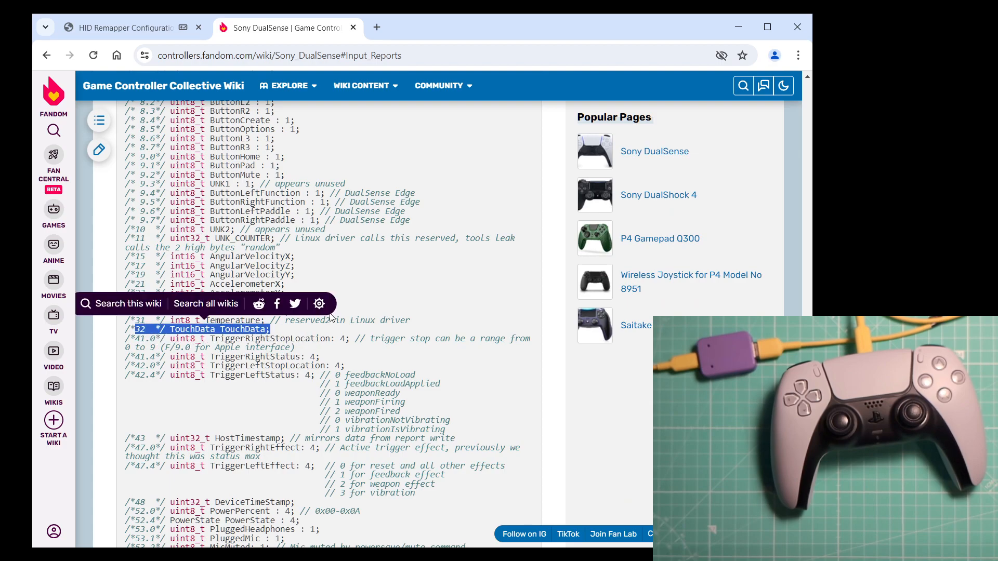
{"action": "scroll", "coordinate": [322, 325], "scroll_direction": "up", "scroll_amount": 6}
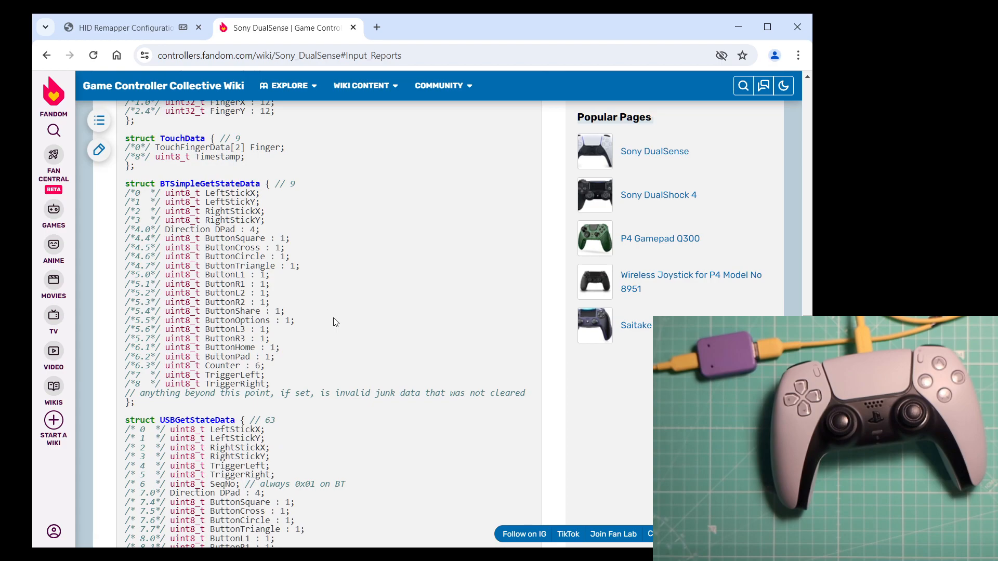
{"action": "scroll", "coordinate": [333, 322], "scroll_direction": "up", "scroll_amount": 2}
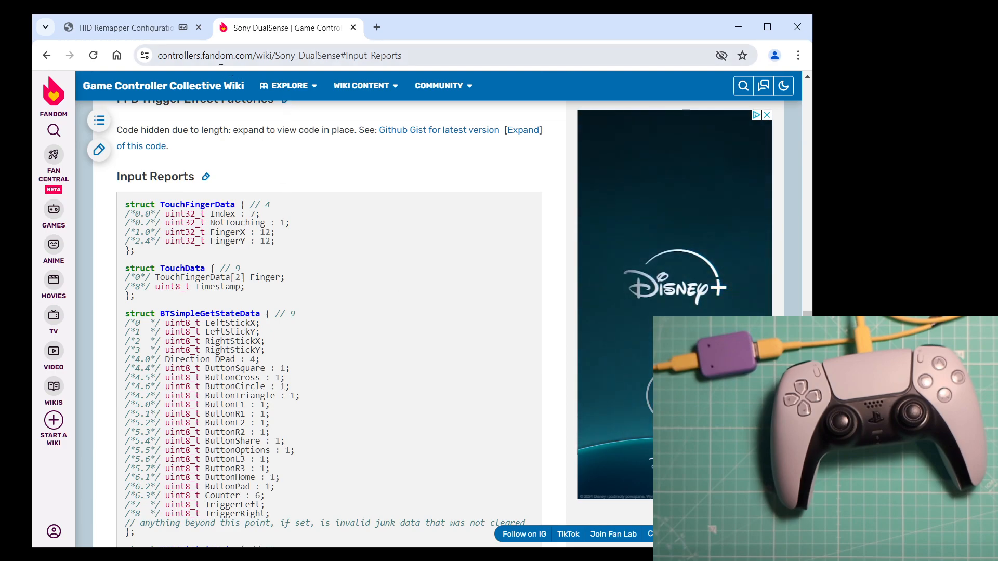
Step: Back in HID Remapper Configuration, set the custom usage to report ID 1, size 12 and position 264
{"action": "left_click", "coordinate": [155, 29]}
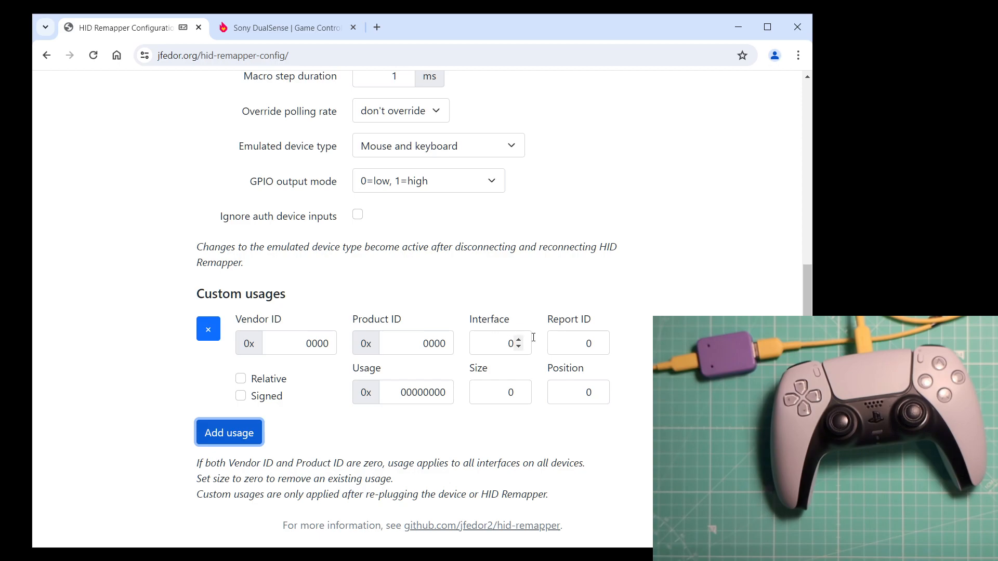
{"action": "left_click", "coordinate": [576, 349]}
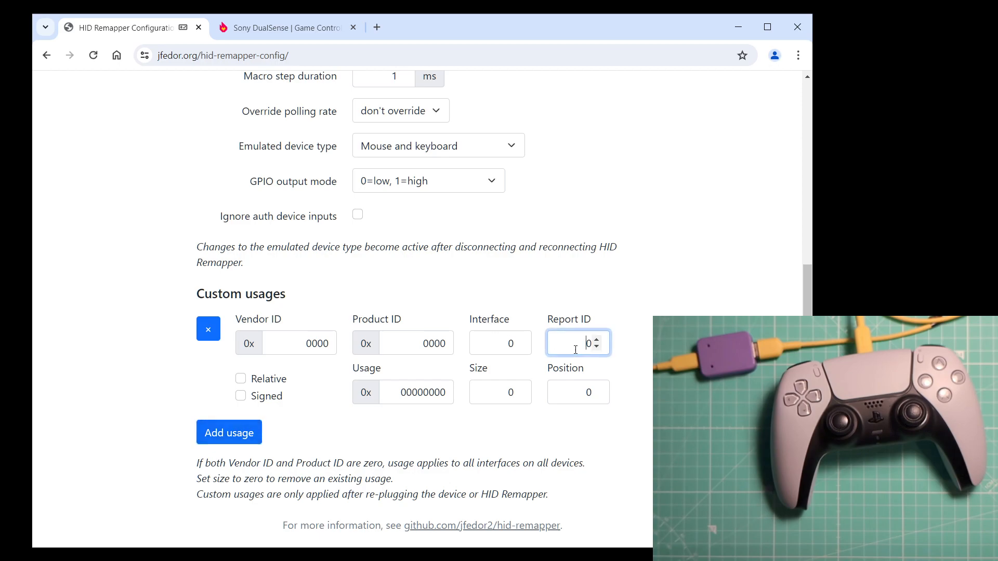
{"action": "type", "text": "1"}
{"action": "left_click", "coordinate": [503, 395]}
{"action": "left_click_drag", "start_coordinate": [502, 395], "coordinate": [526, 396]}
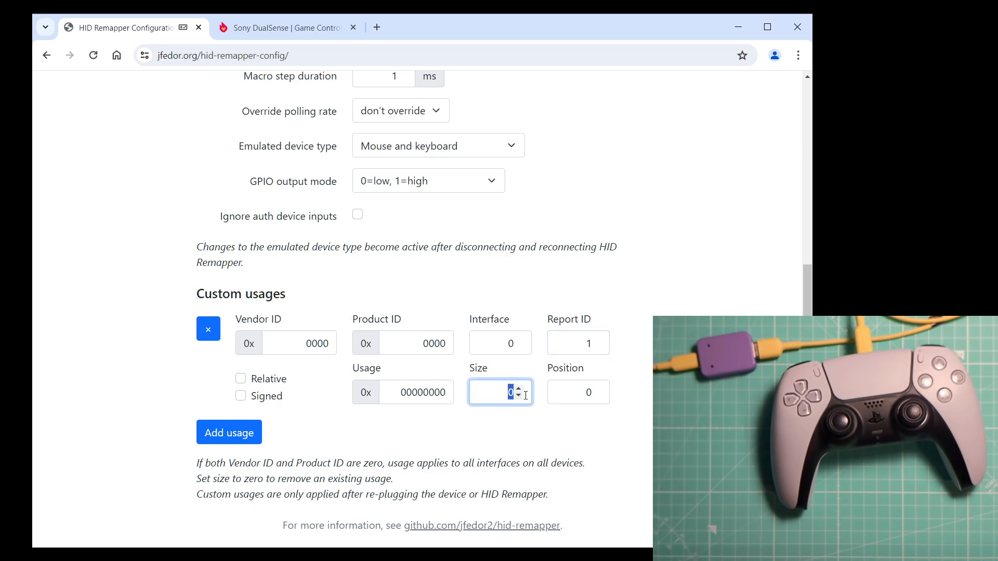
{"action": "type", "text": "12"}
{"action": "double_click", "coordinate": [577, 387]}
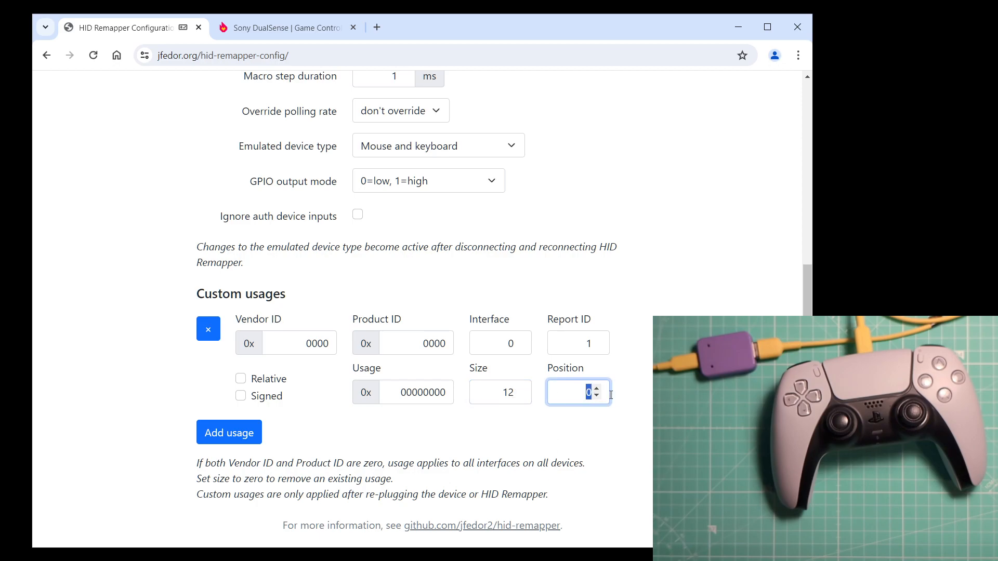
{"action": "type", "text": "264"}
Step: Add a second custom usage with report ID 1, size 12 and position 276
{"action": "left_click", "coordinate": [223, 432]}
{"action": "scroll", "coordinate": [119, 383], "scroll_direction": "down", "scroll_amount": 2}
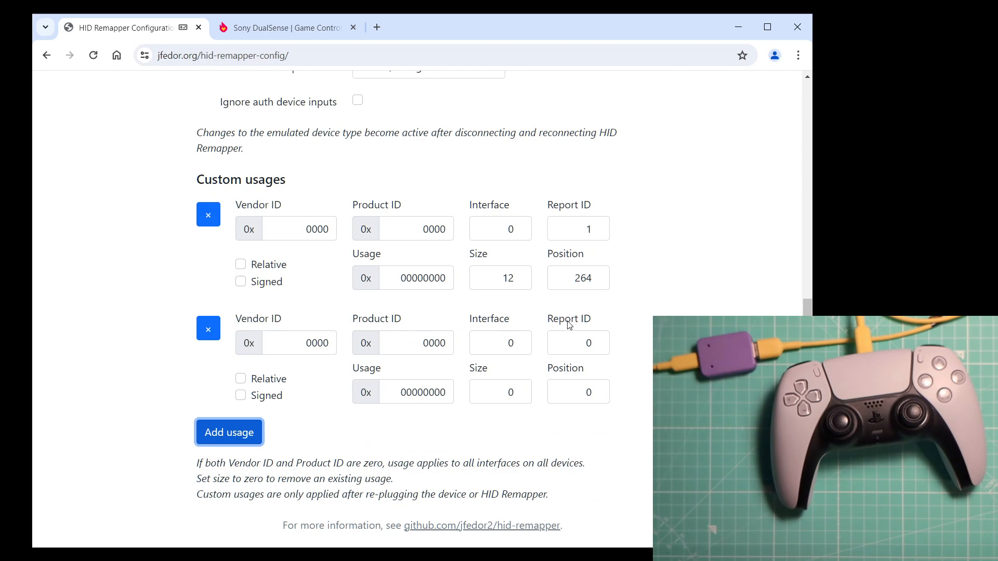
{"action": "double_click", "coordinate": [608, 398]}
{"action": "type", "text": "276"}
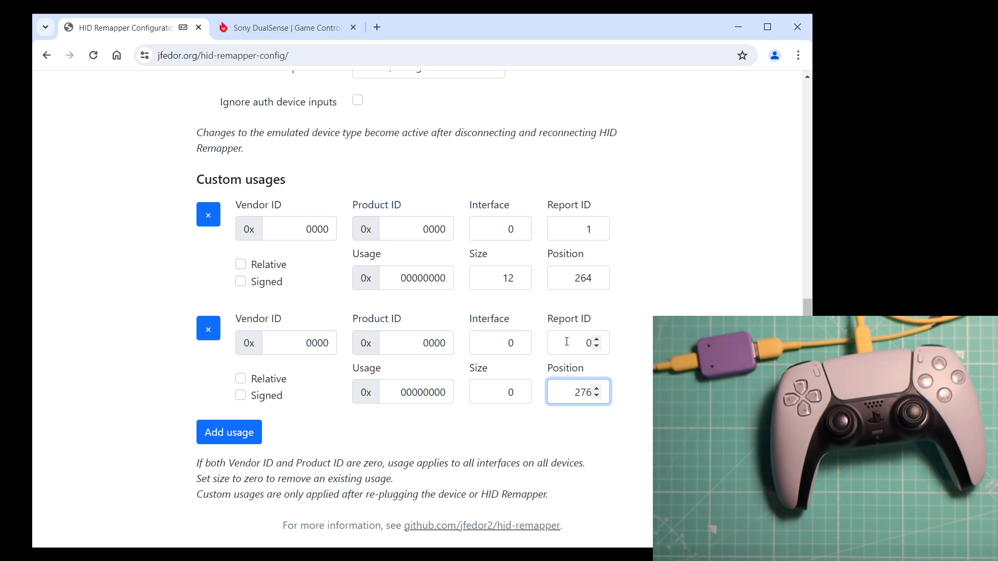
{"action": "double_click", "coordinate": [598, 344]}
{"action": "type", "text": "1"}
{"action": "double_click", "coordinate": [509, 393]}
{"action": "type", "text": "12"}
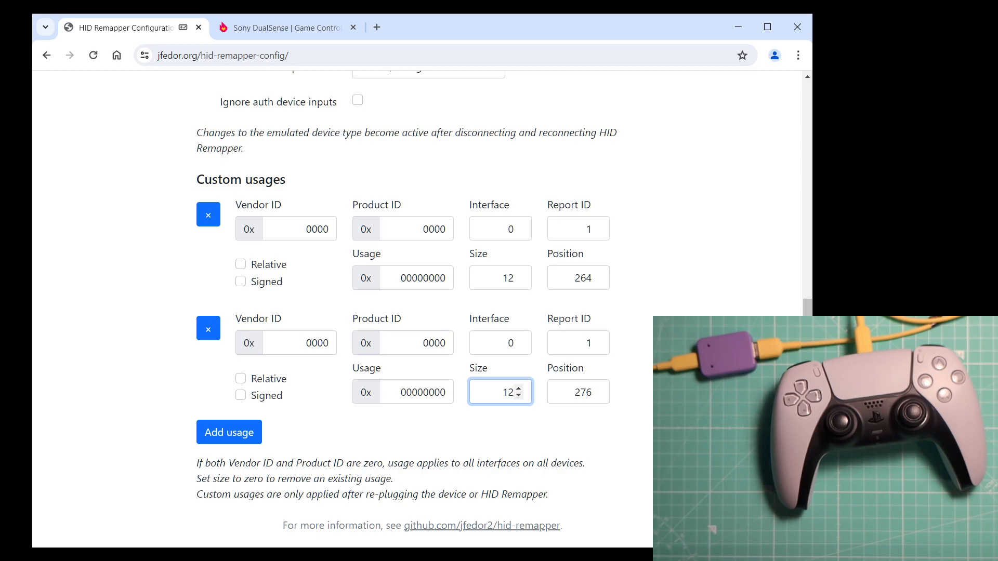
Step: Assign usage code ffff0001 to the first custom usage and ffff0002 to the second
{"action": "key", "text": "alt+Tab"}
{"action": "left_click", "coordinate": [417, 276]}
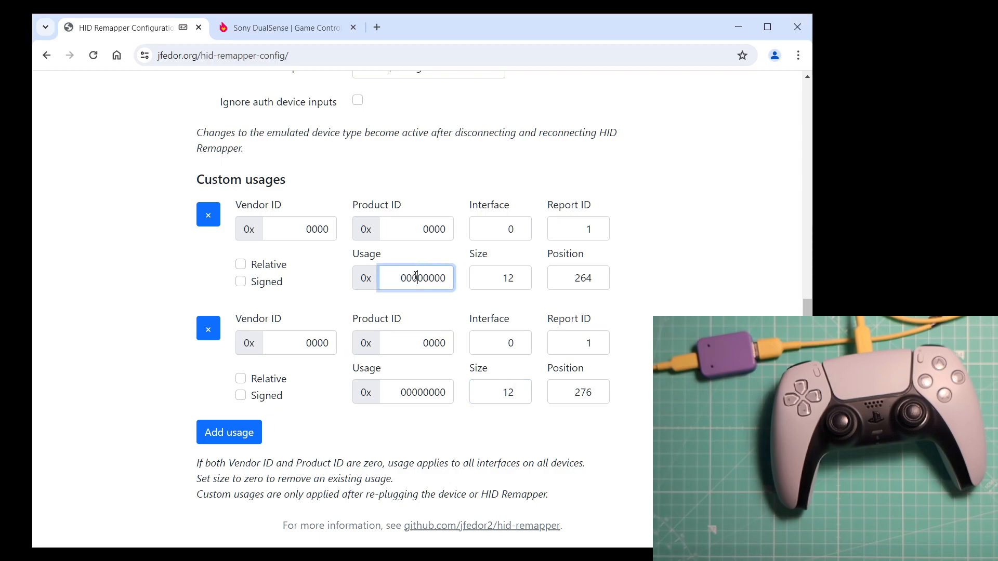
{"action": "double_click", "coordinate": [413, 279]}
{"action": "type", "text": "ffff0001"}
{"action": "double_click", "coordinate": [423, 398]}
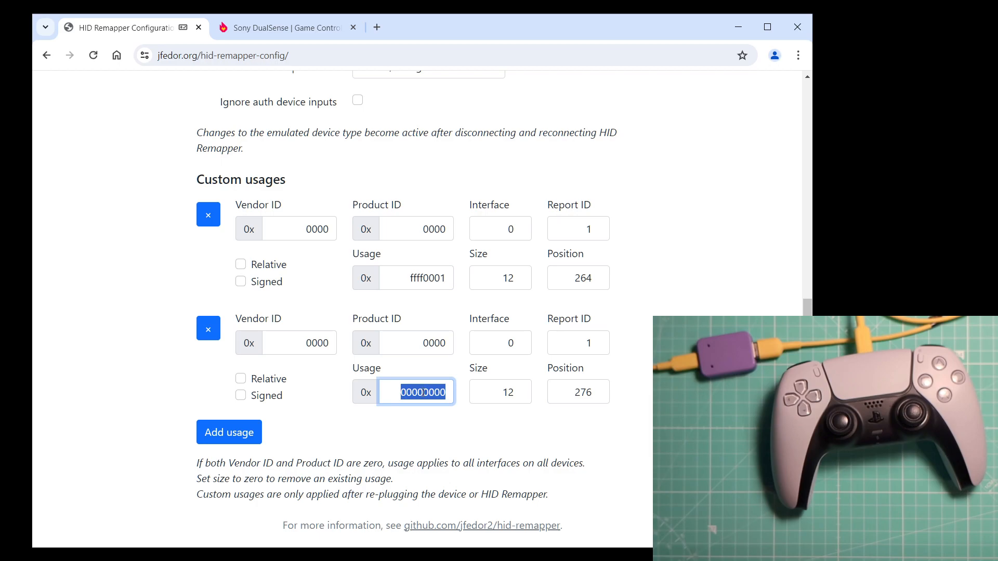
{"action": "type", "text": "ffff0002"}
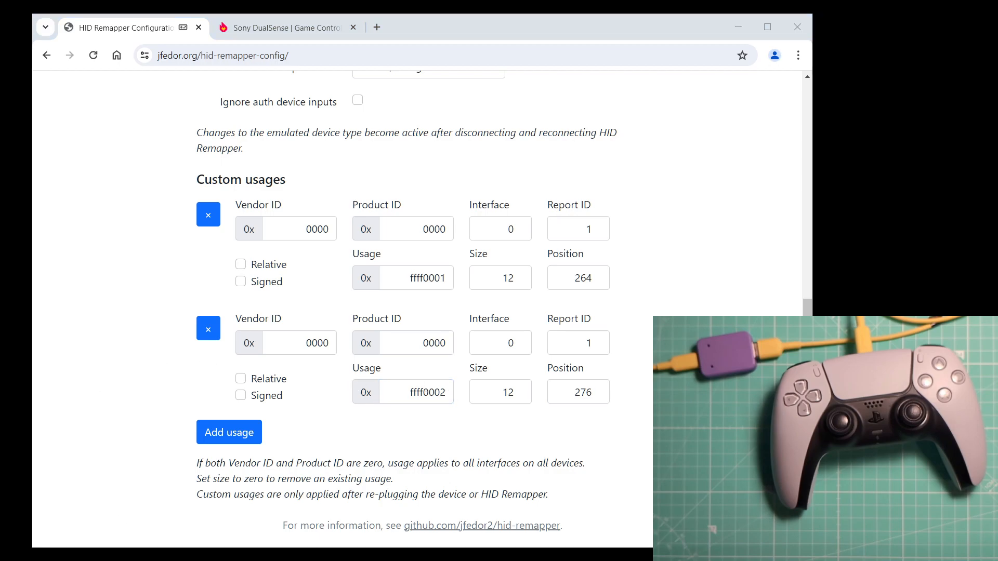
Step: Save the configuration to the device and clear the list of monitored usages
{"action": "scroll", "coordinate": [672, 275], "scroll_direction": "up", "scroll_amount": 8}
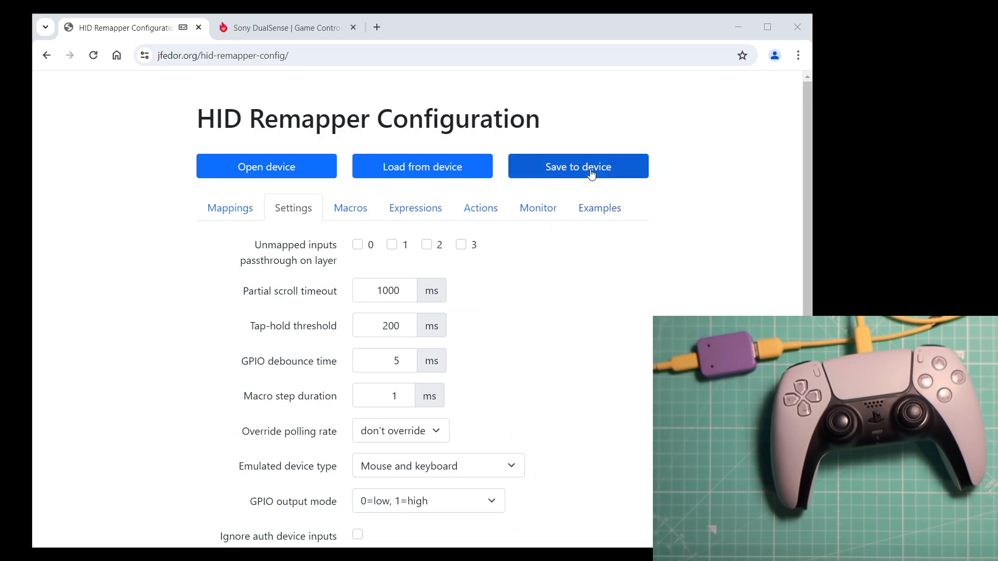
{"action": "left_click", "coordinate": [592, 170]}
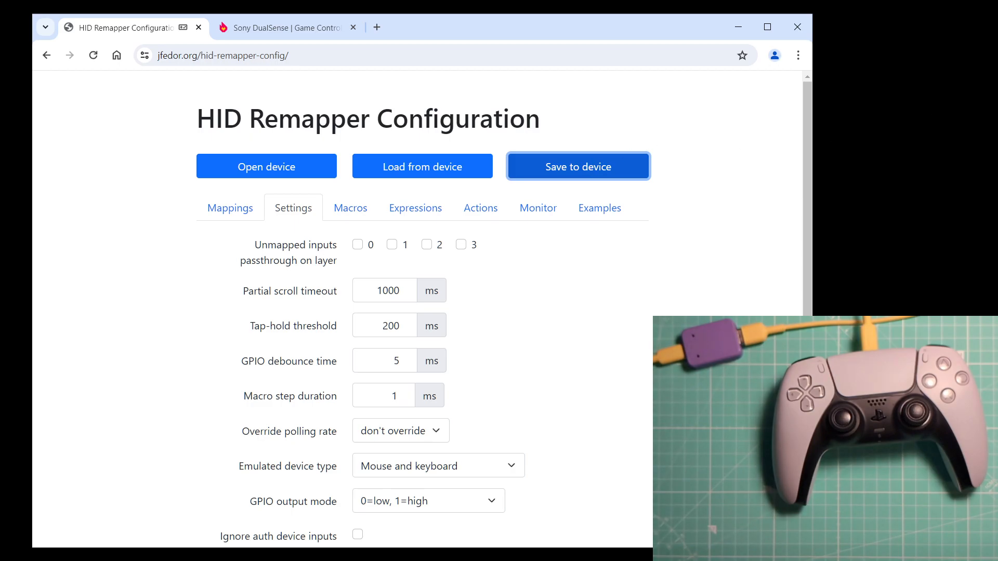
{"action": "left_click", "coordinate": [553, 214]}
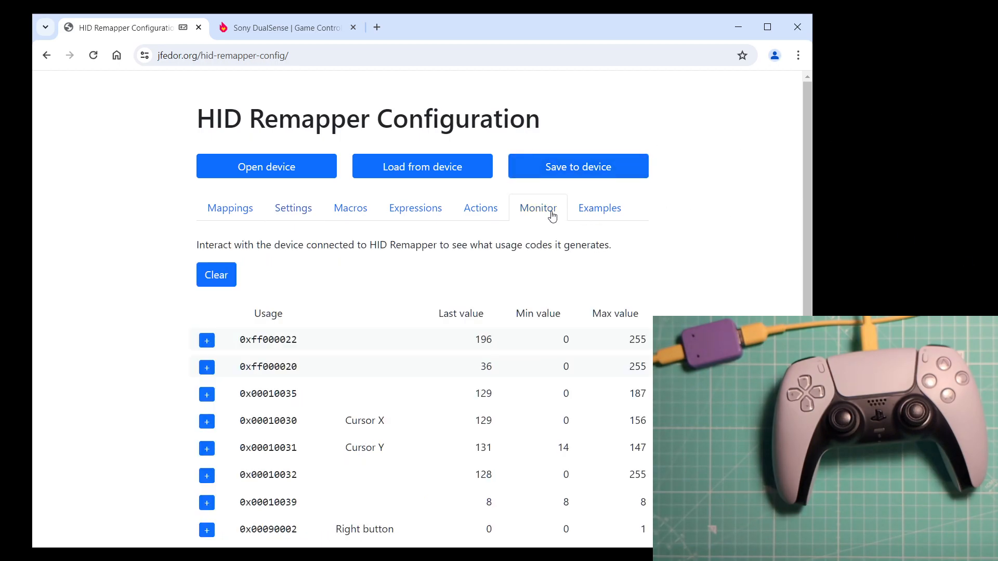
{"action": "left_click", "coordinate": [216, 275]}
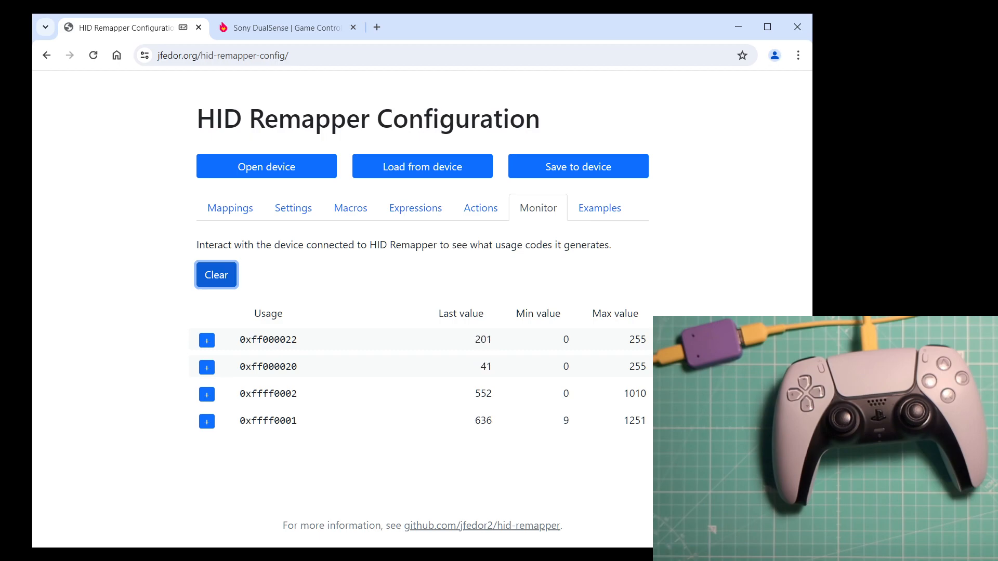
Step: Start Expression 1 with the lines "0xffff0001 input_state" and "0xffff0001 prev_input_state" in an enlarged field
{"action": "left_click", "coordinate": [429, 202]}
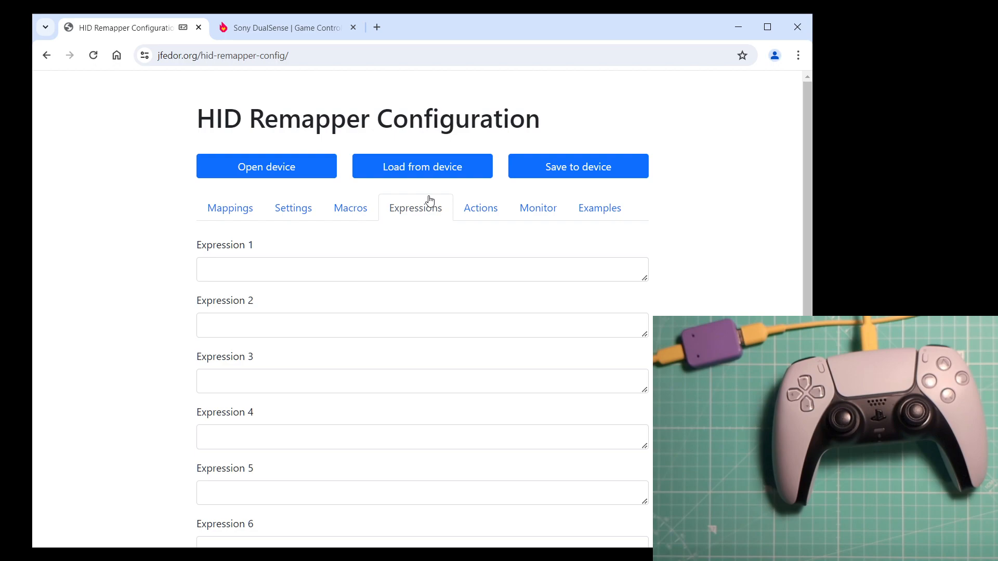
{"action": "key", "text": "alt+Tab"}
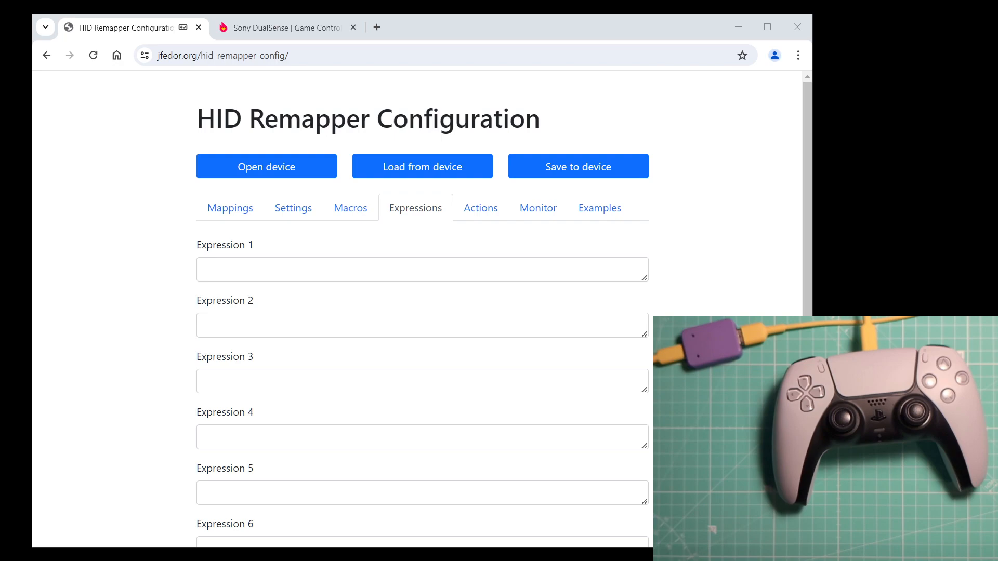
{"action": "left_click_drag", "start_coordinate": [644, 278], "coordinate": [646, 336]}
{"action": "left_click", "coordinate": [478, 292]}
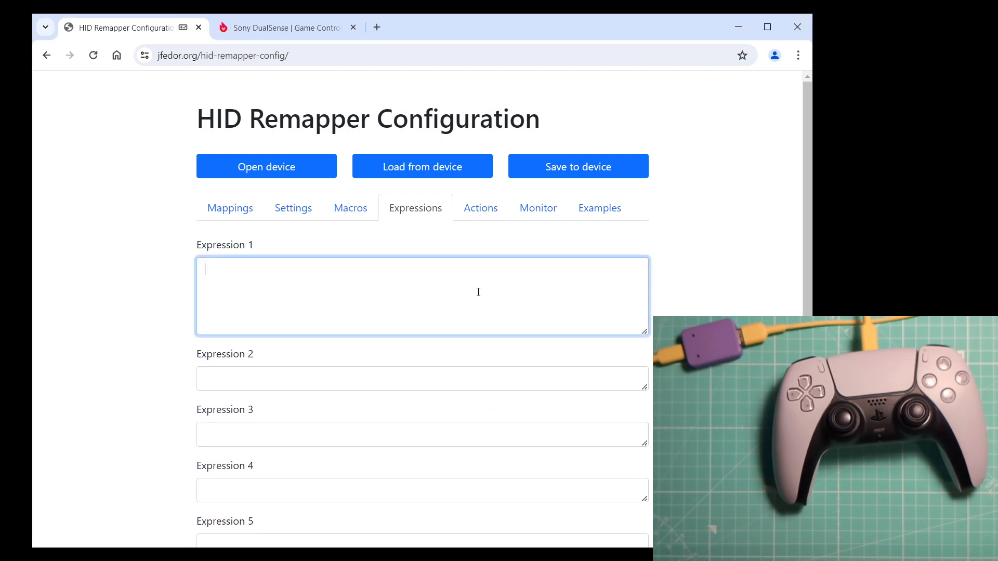
{"action": "type", "text": "0xffff0001 input_state"}
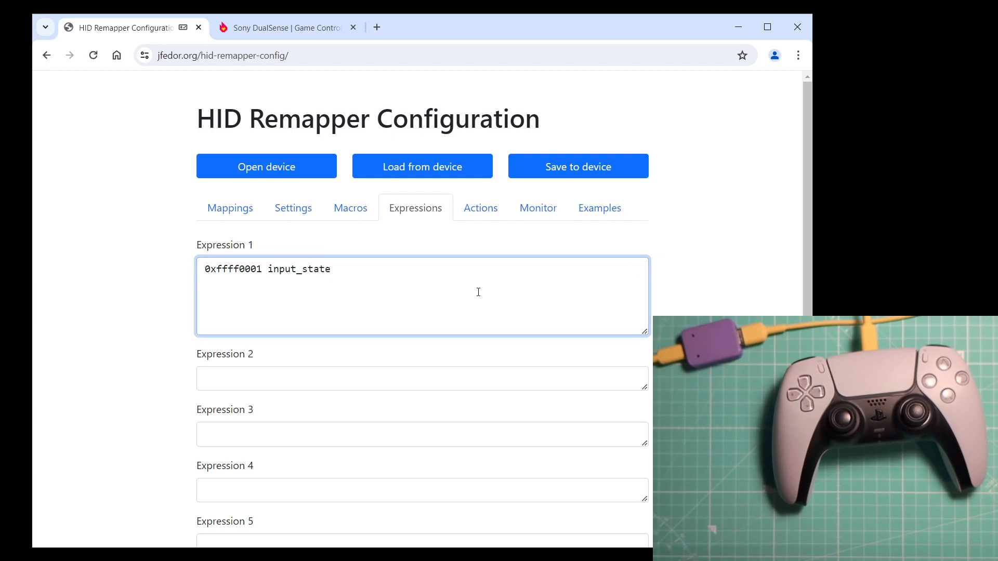
{"action": "key", "text": "Return"}
{"action": "type", "text": "0xffff0001 prev_input_state"}
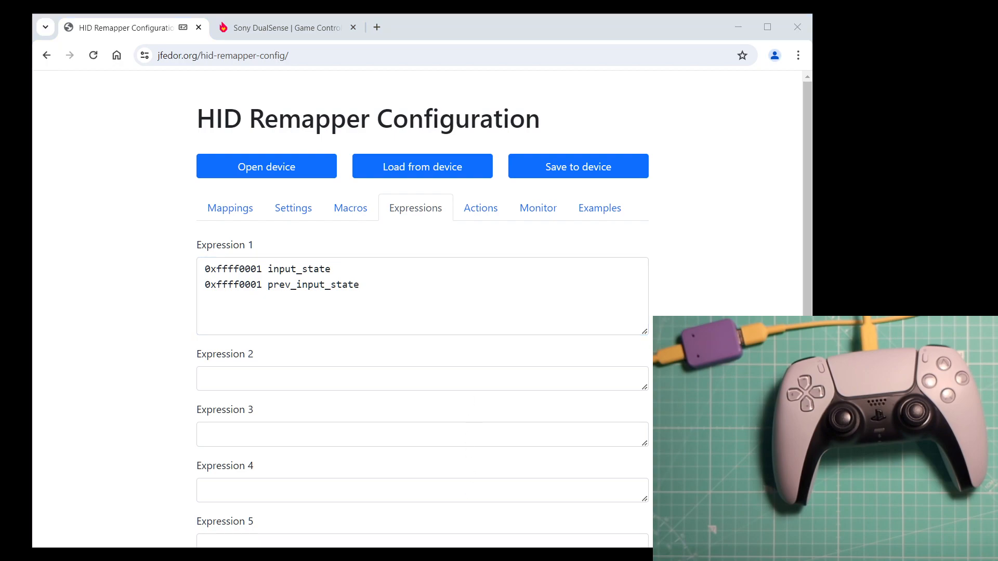
Step: Append "-1 mul" to the second line of Expression 1 and finish it with a line reading "add"
{"action": "left_click", "coordinate": [435, 297]}
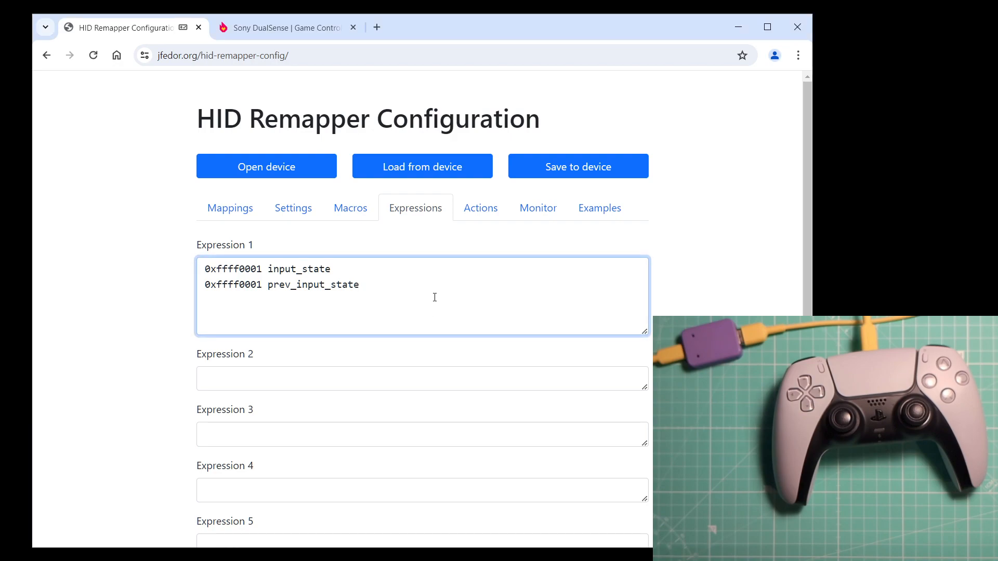
{"action": "type", "text": "-1 muo"}
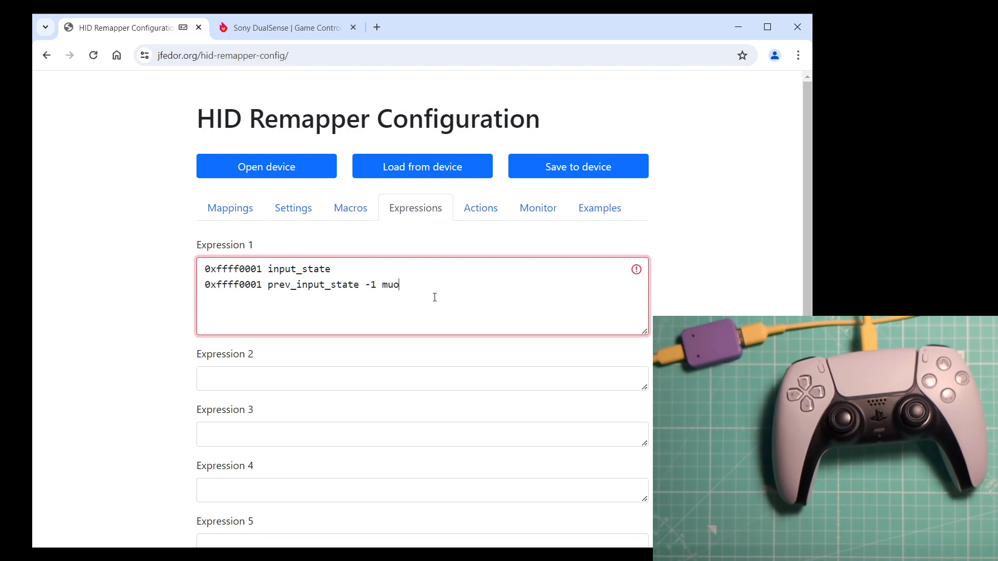
{"action": "key", "text": "BackSpace"}
{"action": "type", "text": "l"}
{"action": "key", "text": "Return"}
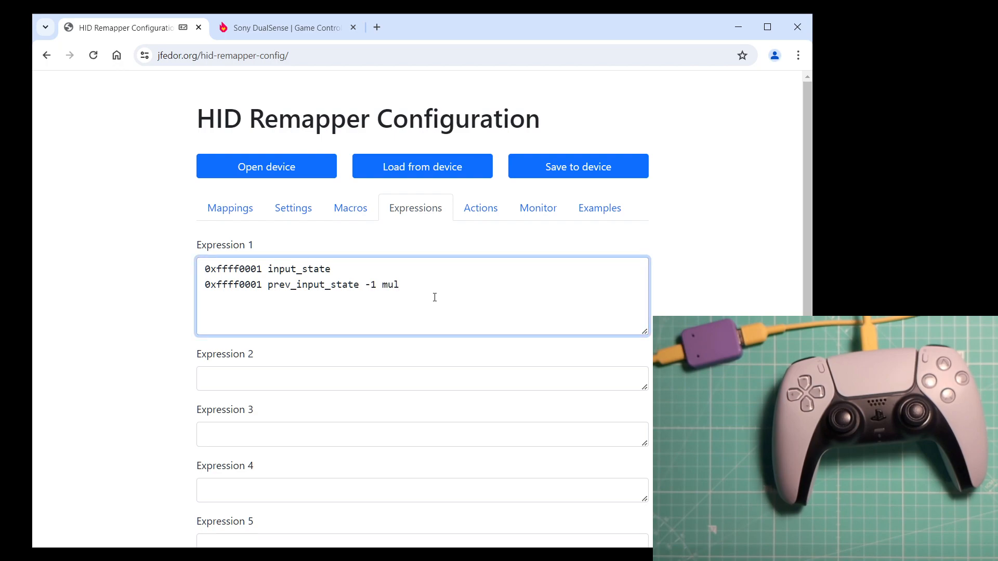
{"action": "type", "text": "add"}
Step: Map Expression 1 as the input to Cursor X as the output in the existing empty mapping
{"action": "left_click", "coordinate": [214, 209]}
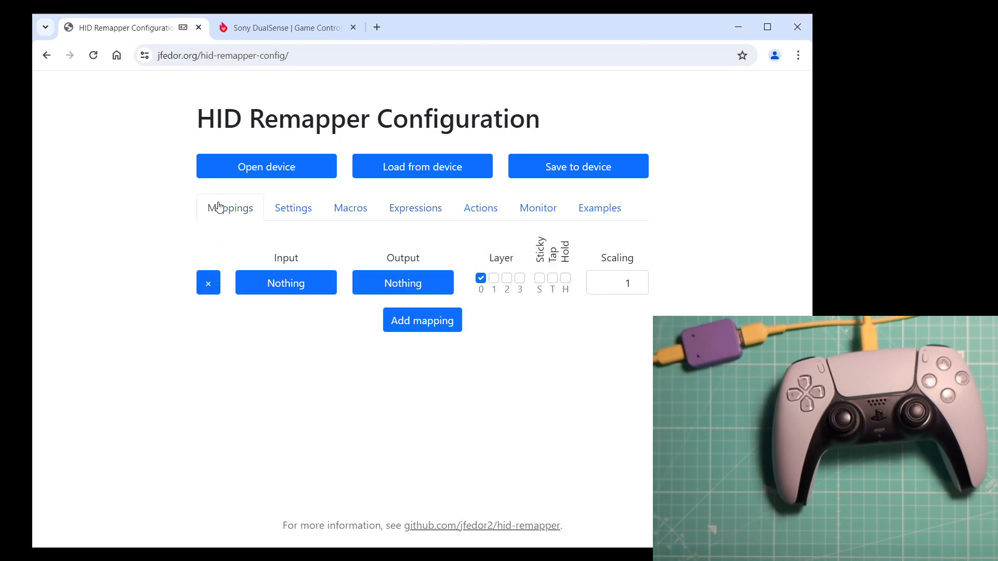
{"action": "left_click", "coordinate": [270, 289]}
{"action": "scroll", "coordinate": [322, 379], "scroll_direction": "down", "scroll_amount": 8}
{"action": "left_click", "coordinate": [303, 368]}
{"action": "left_click", "coordinate": [386, 284]}
{"action": "left_click", "coordinate": [289, 223]}
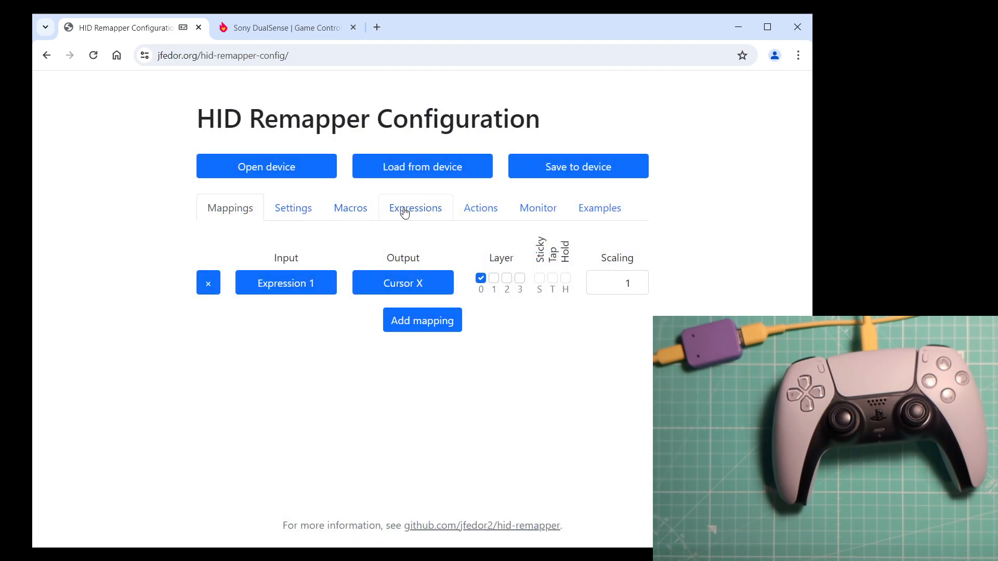
Step: Copy the code of Expression 1 into Expression 2 and change its usage code to 0xffff0002
{"action": "left_click", "coordinate": [404, 214]}
{"action": "left_click_drag", "start_coordinate": [643, 381], "coordinate": [643, 439]}
{"action": "left_click_drag", "start_coordinate": [312, 319], "coordinate": [183, 230]}
{"action": "key", "text": "ctrl+c"}
{"action": "left_click", "coordinate": [294, 431]}
{"action": "key", "text": "ctrl+v"}
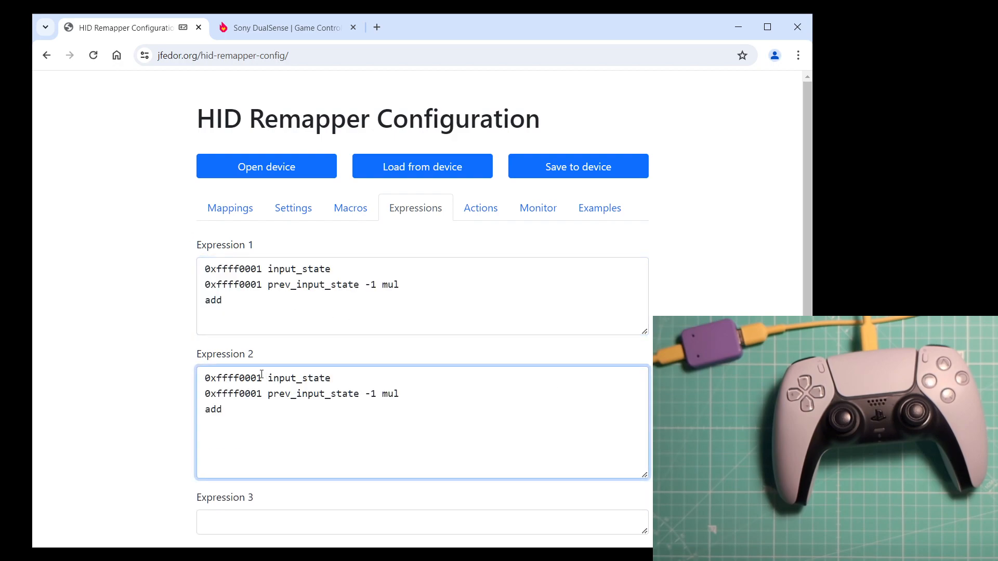
{"action": "key", "text": "Down"}
{"action": "key", "text": "BackSpace"}
{"action": "type", "text": "2"}
Step: Add a second mapping from Expression 2 to Cursor Y and save the configuration to the device
{"action": "left_click", "coordinate": [207, 216]}
{"action": "left_click", "coordinate": [390, 327]}
{"action": "left_click", "coordinate": [304, 316]}
{"action": "scroll", "coordinate": [404, 328], "scroll_direction": "down", "scroll_amount": 5}
{"action": "left_click", "coordinate": [377, 297]}
{"action": "left_click", "coordinate": [379, 304]}
{"action": "left_click", "coordinate": [343, 230]}
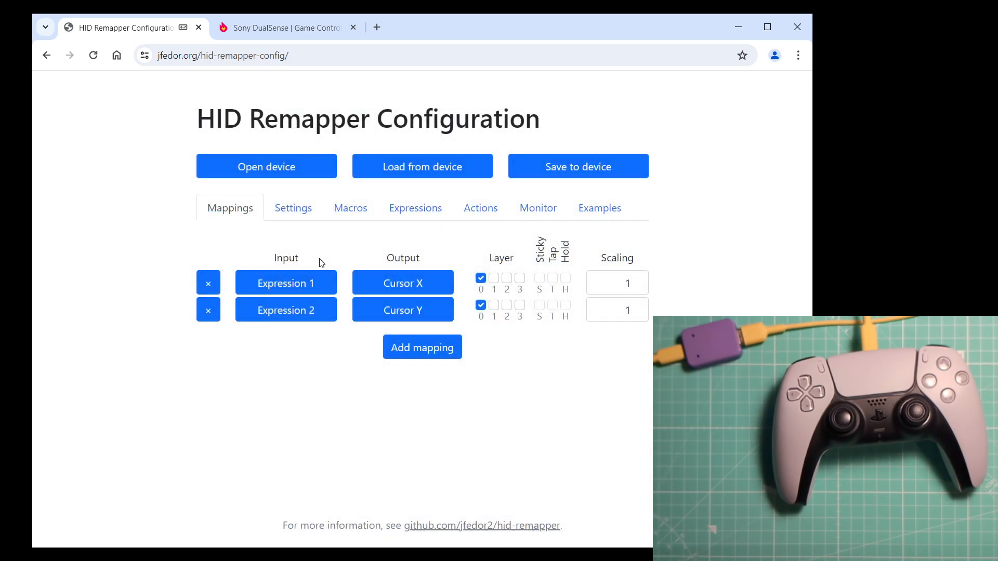
{"action": "left_click", "coordinate": [544, 177]}
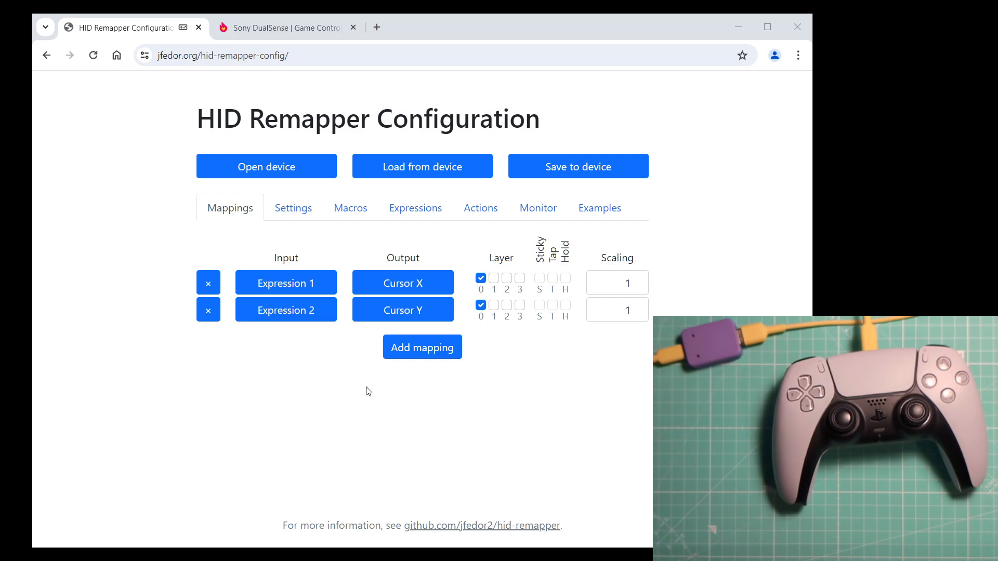
Step: Load the example "custom usages for DualSense: touchpad works as mouse", open its expressions and save the configuration to the device
{"action": "left_click", "coordinate": [590, 219]}
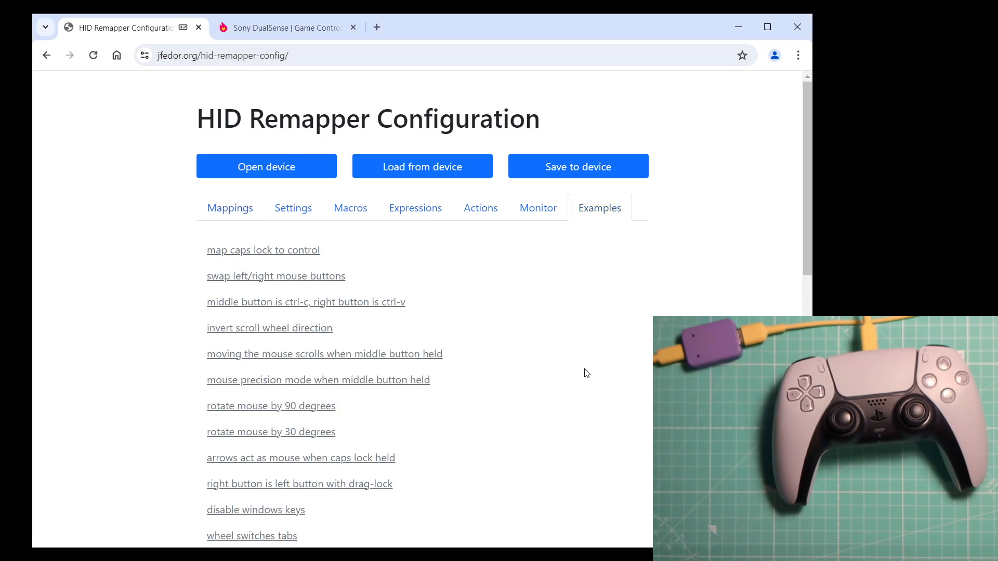
{"action": "scroll", "coordinate": [538, 363], "scroll_direction": "down", "scroll_amount": 12}
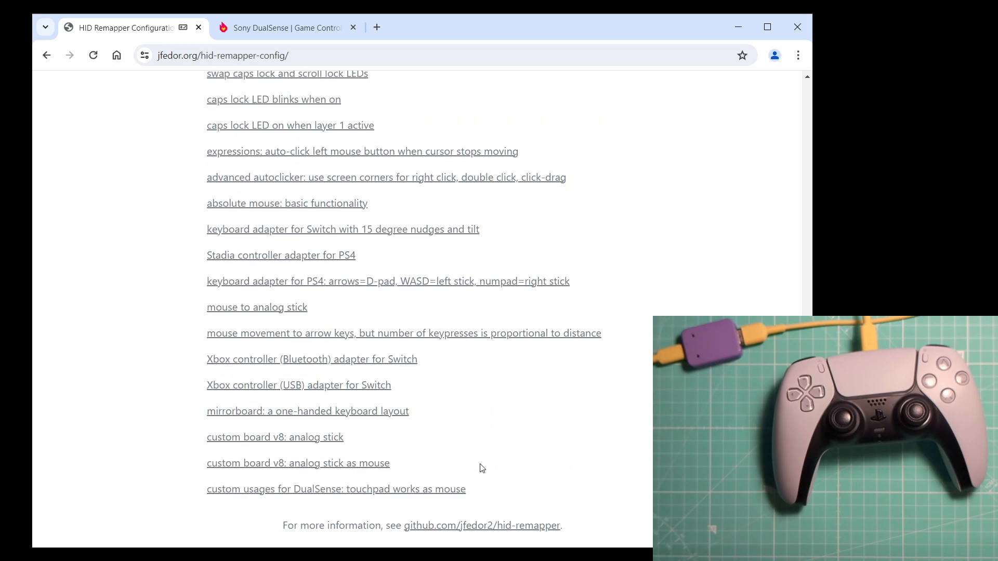
{"action": "left_click", "coordinate": [435, 491]}
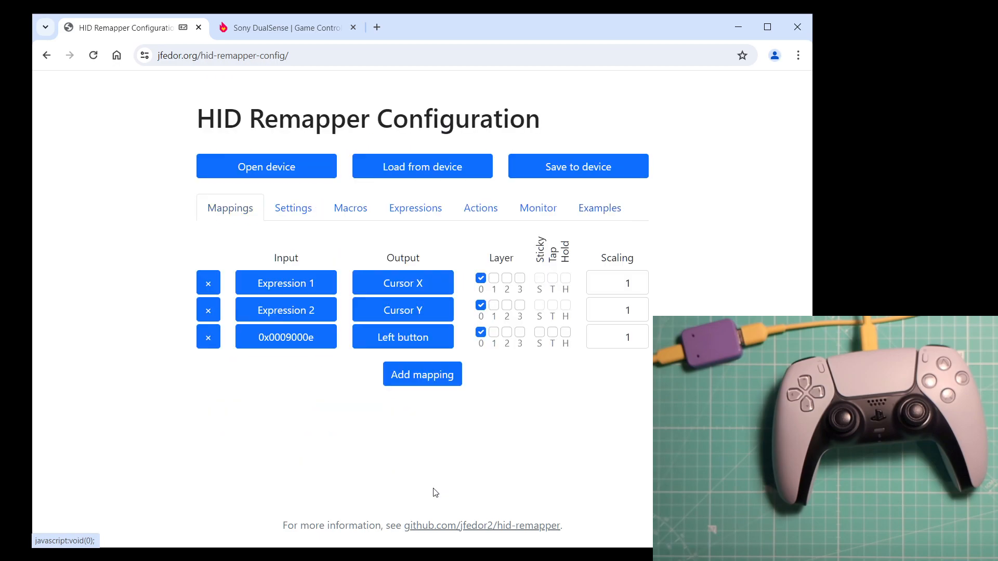
{"action": "left_click", "coordinate": [394, 208]}
{"action": "left_click", "coordinate": [522, 167]}
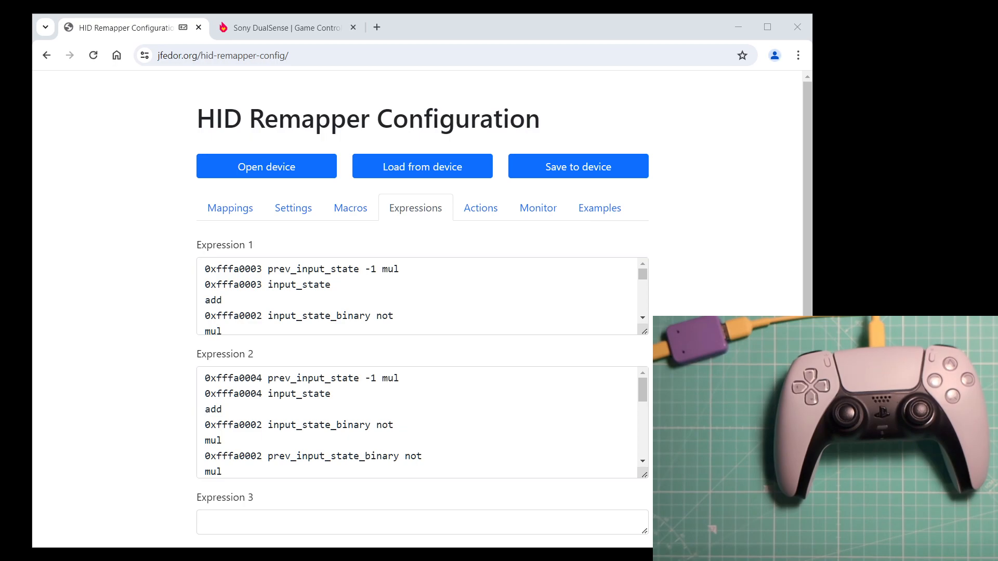
Step: Enlarge the Expression 1 field and clear the monitored usages to watch the values the controller generates
{"action": "left_click_drag", "start_coordinate": [644, 332], "coordinate": [642, 443]}
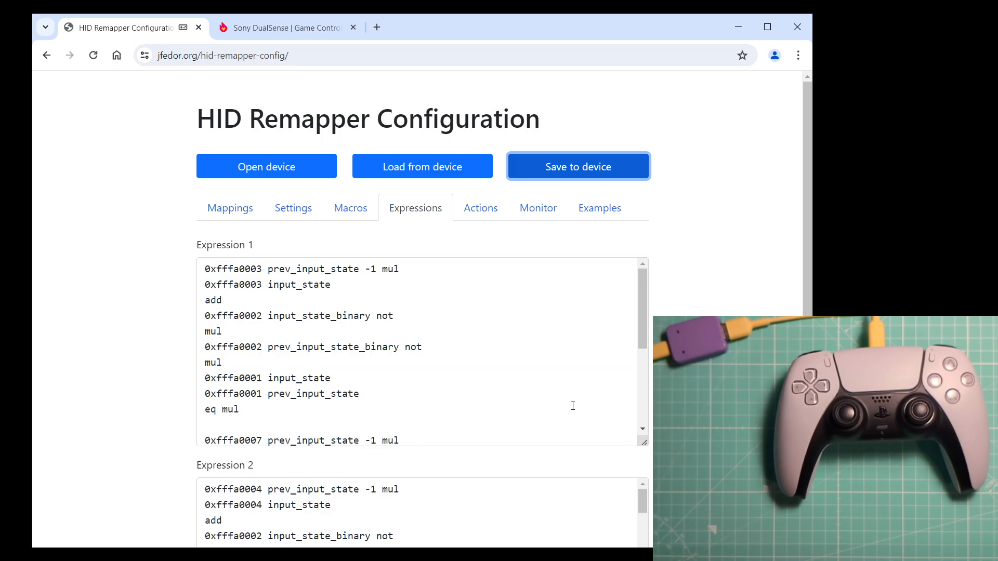
{"action": "left_click", "coordinate": [536, 207]}
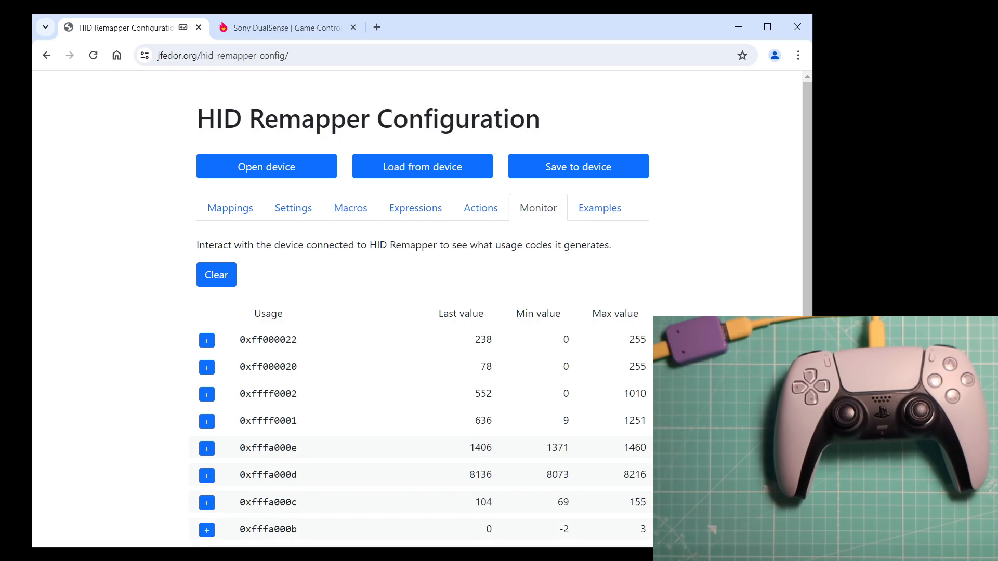
{"action": "left_click", "coordinate": [211, 274]}
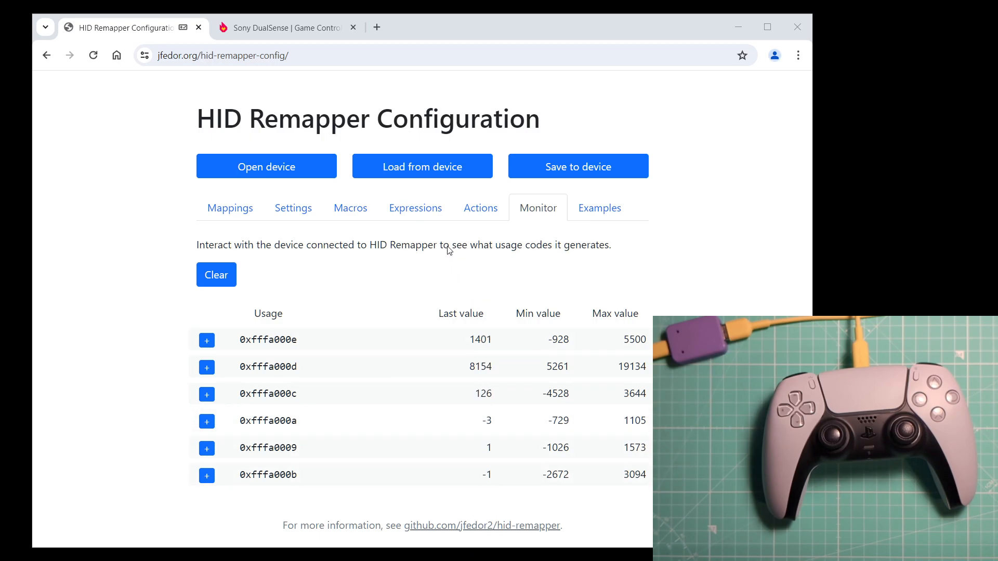
Step: Enlarge Expression 1 further and examine its 0xfffa0001 state comparison and its 0xfffa0002 binary state lines
{"action": "left_click", "coordinate": [431, 213]}
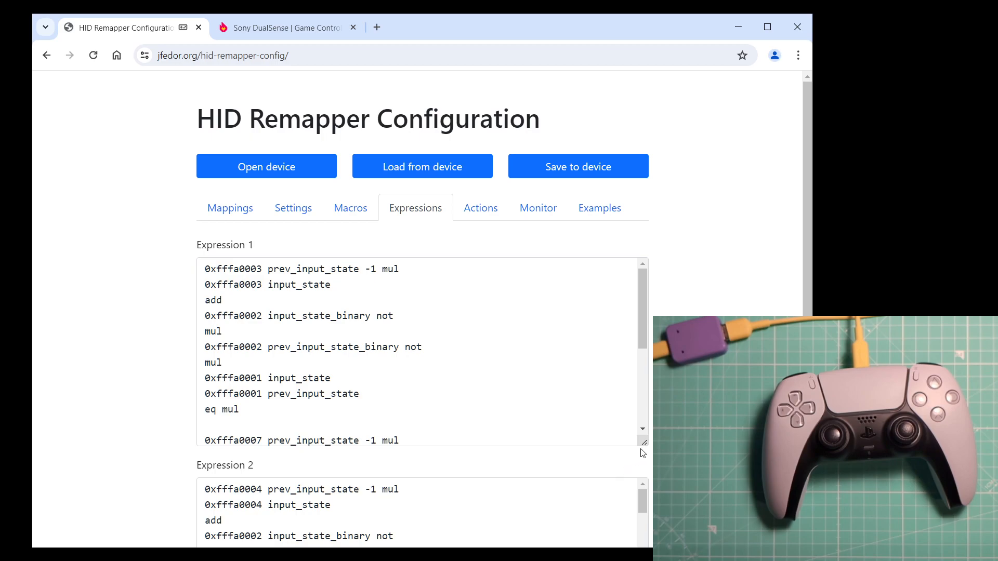
{"action": "left_click_drag", "start_coordinate": [644, 442], "coordinate": [644, 547]}
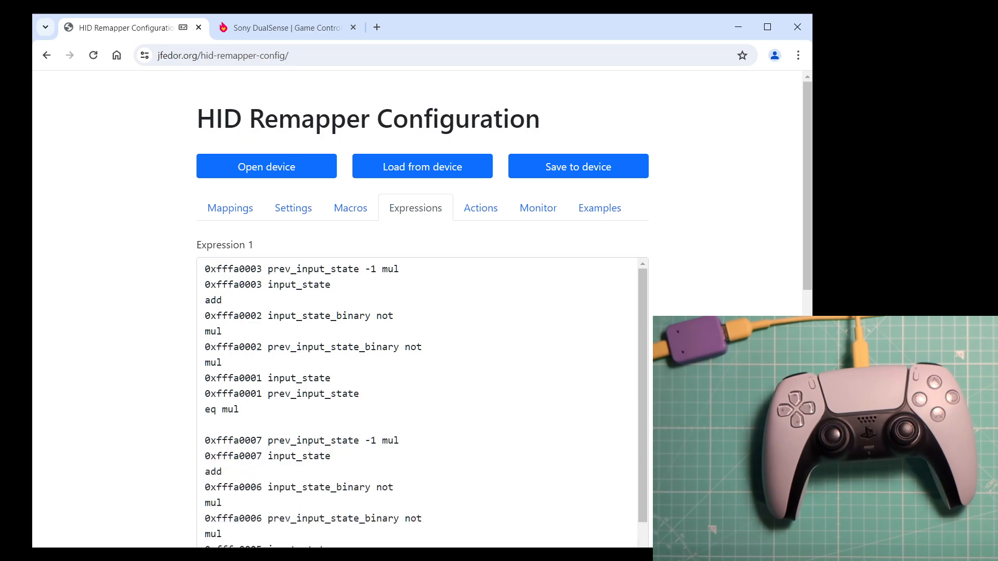
{"action": "scroll", "coordinate": [422, 312], "scroll_direction": "down", "scroll_amount": 1}
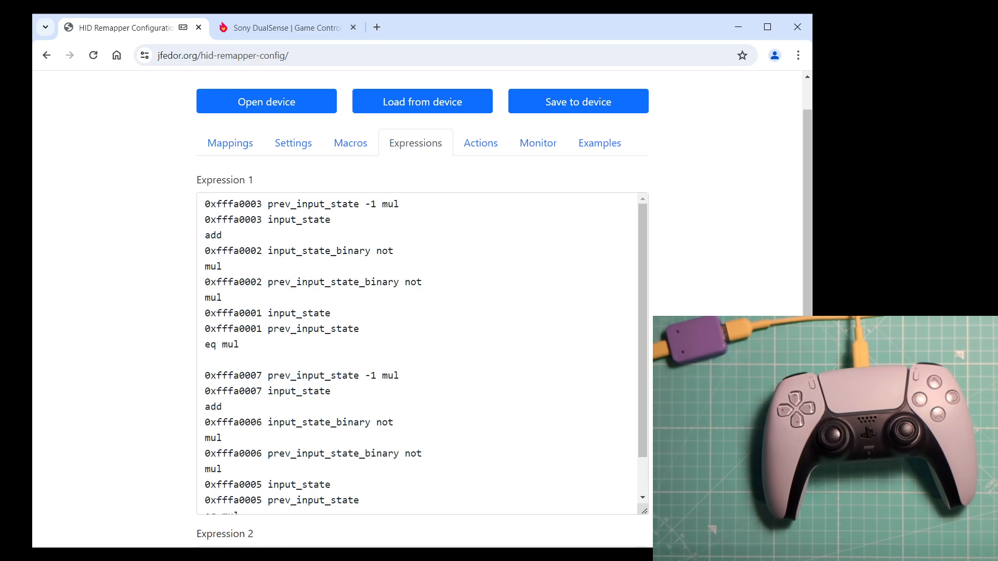
{"action": "left_click_drag", "start_coordinate": [385, 330], "coordinate": [189, 317]}
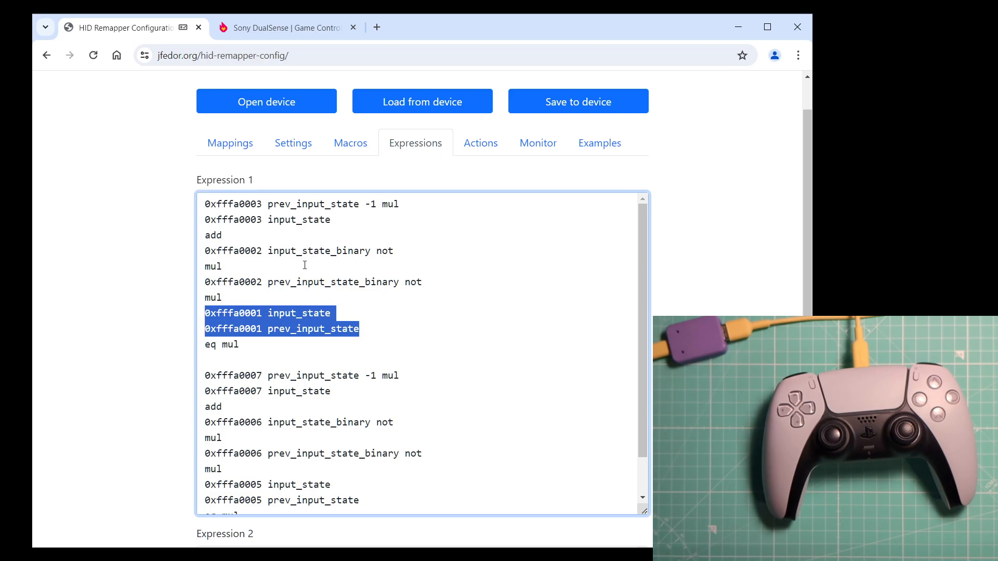
{"action": "left_click", "coordinate": [353, 268]}
{"action": "left_click_drag", "start_coordinate": [451, 290], "coordinate": [191, 244]}
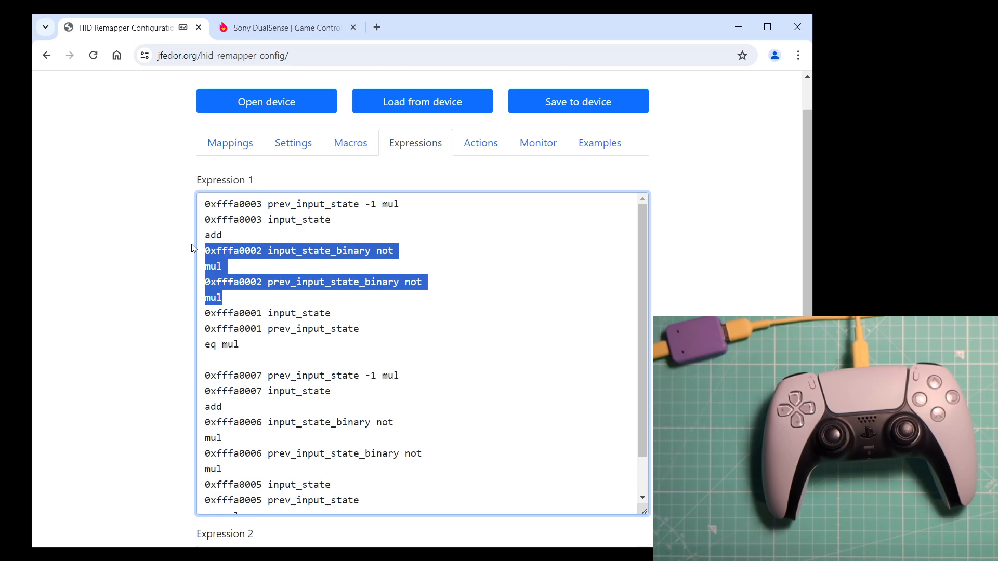
{"action": "left_click", "coordinate": [496, 314]}
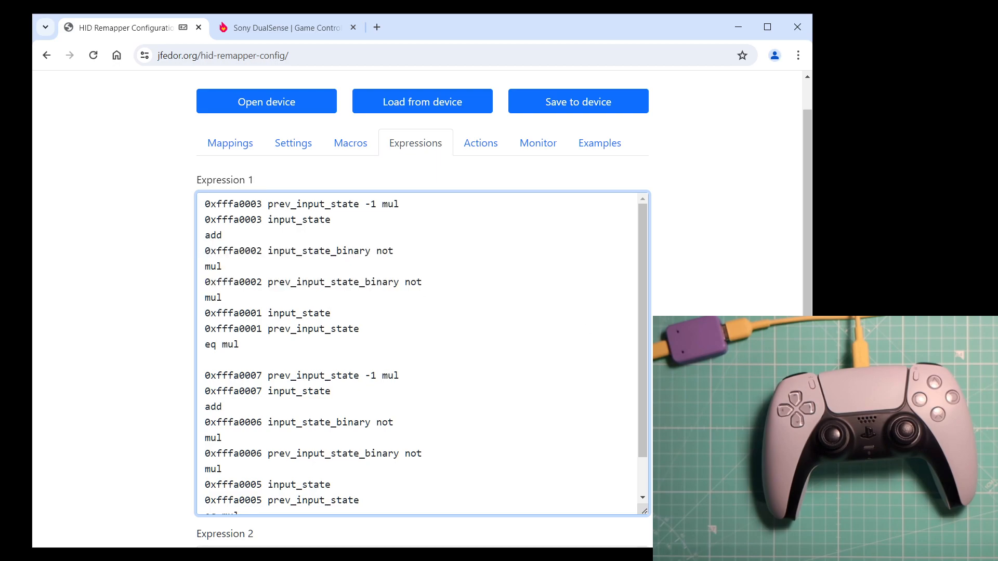